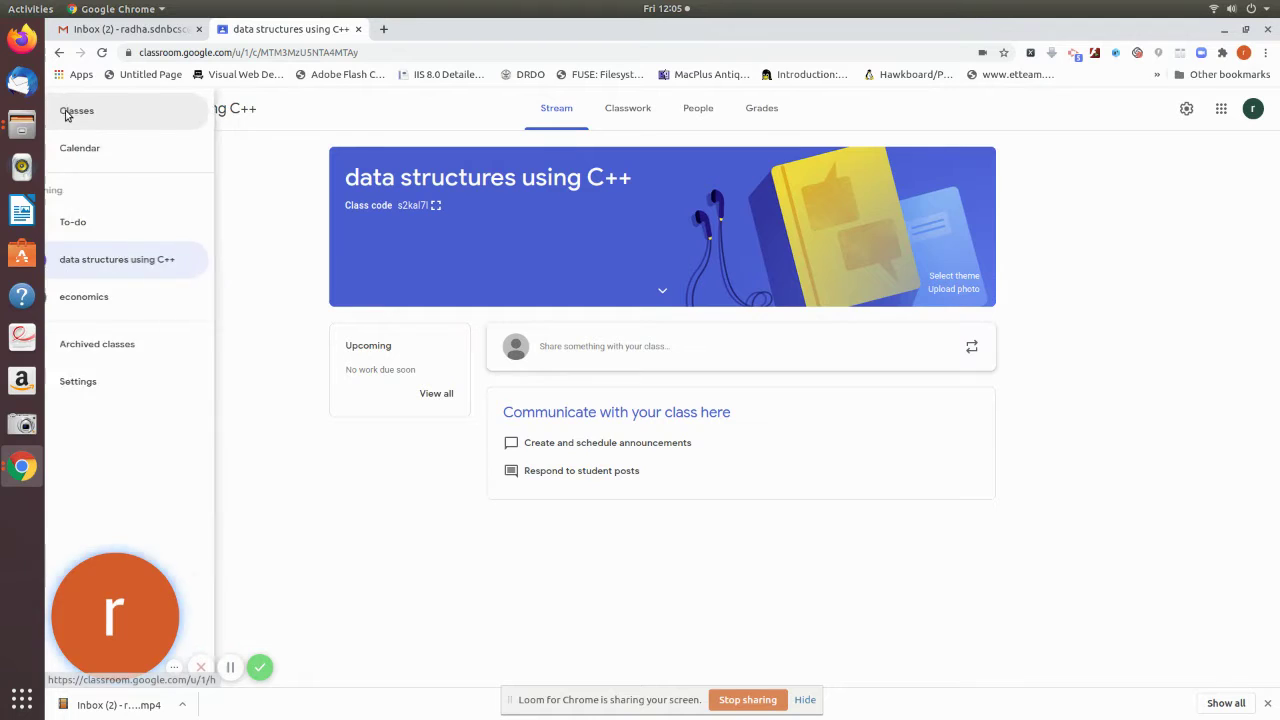
Step: Open the settings of the "data structures using C++" class and reset its class code
{"action": "left_click", "coordinate": [126, 114]}
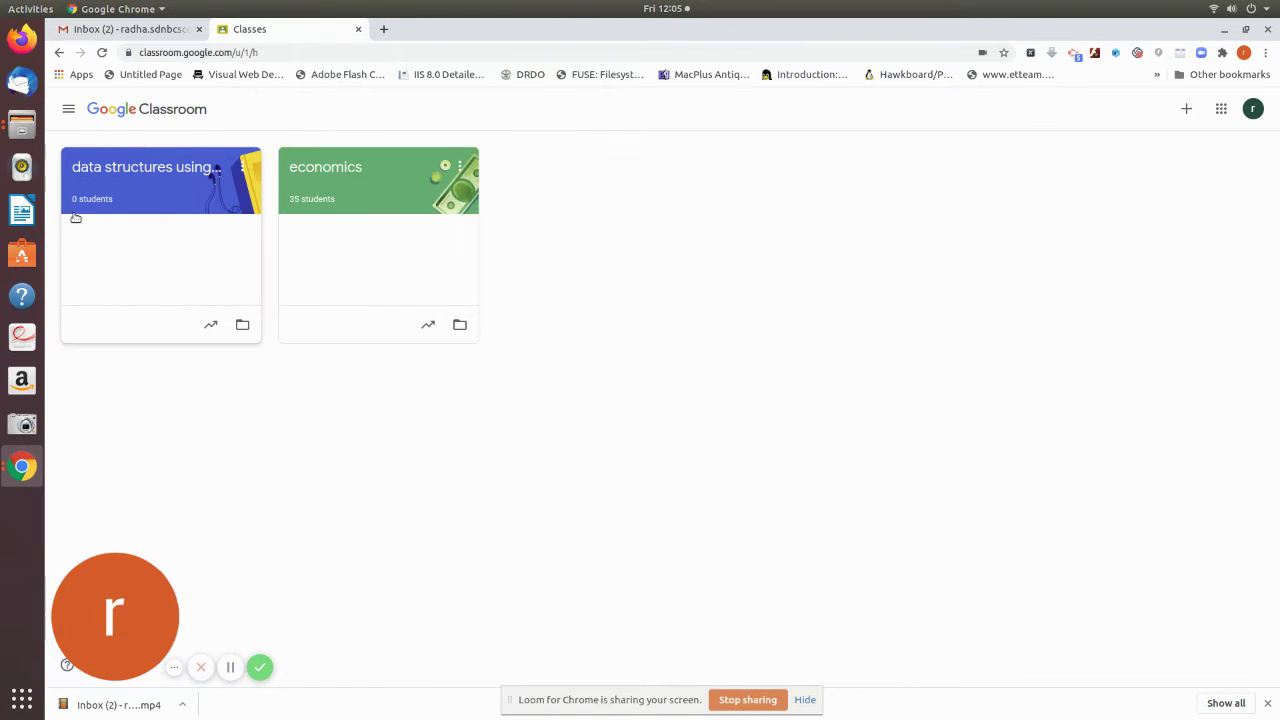
{"action": "left_click", "coordinate": [150, 179]}
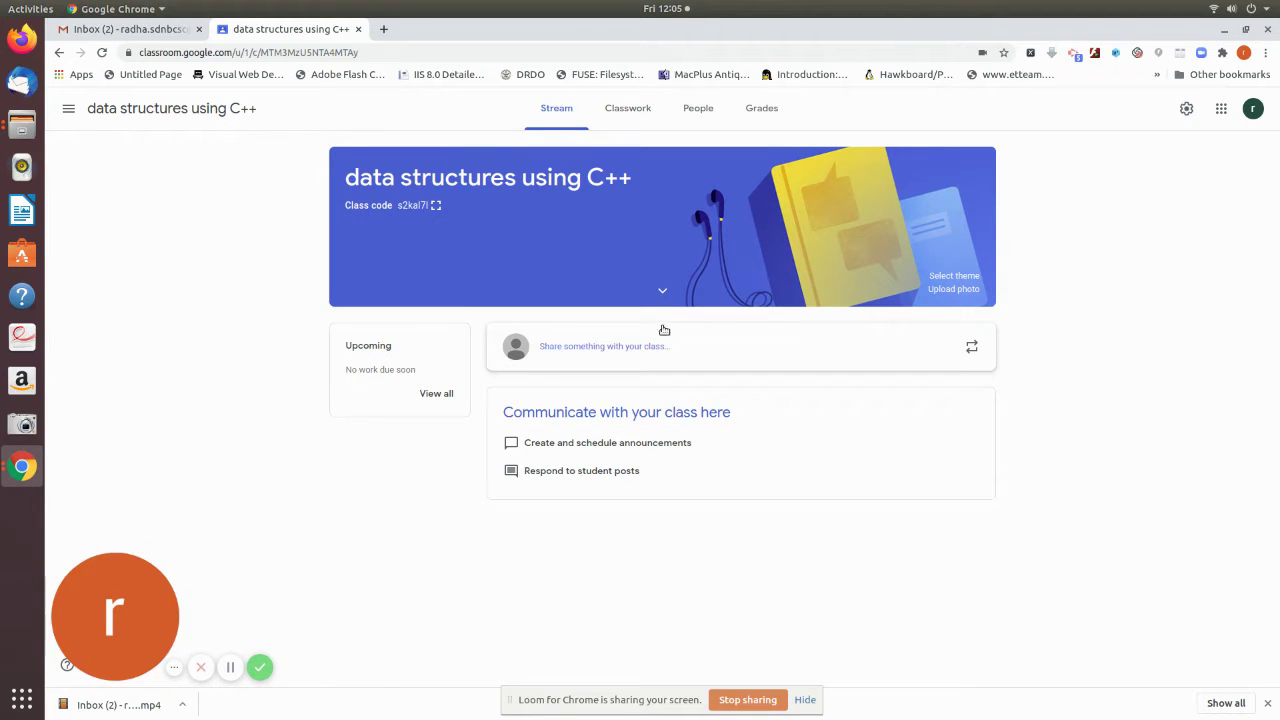
{"action": "left_click", "coordinate": [1188, 112]}
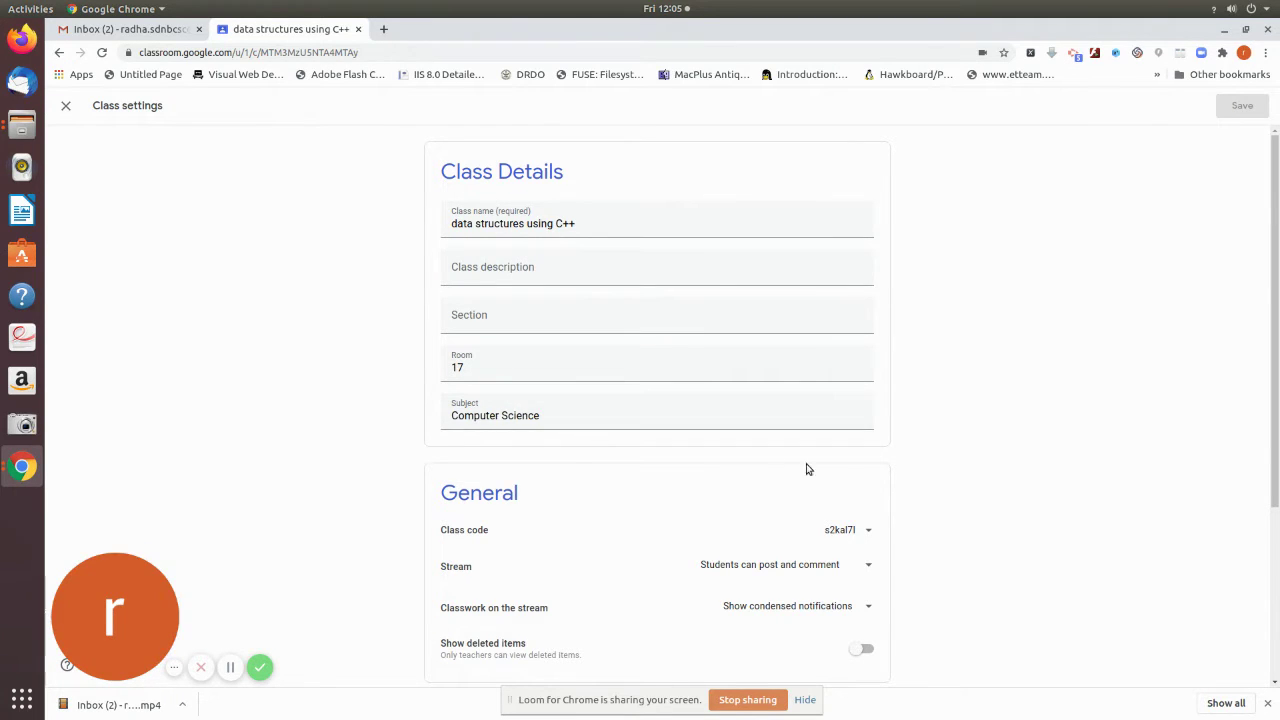
{"action": "scroll", "coordinate": [1111, 459], "scroll_direction": "down", "scroll_amount": 1}
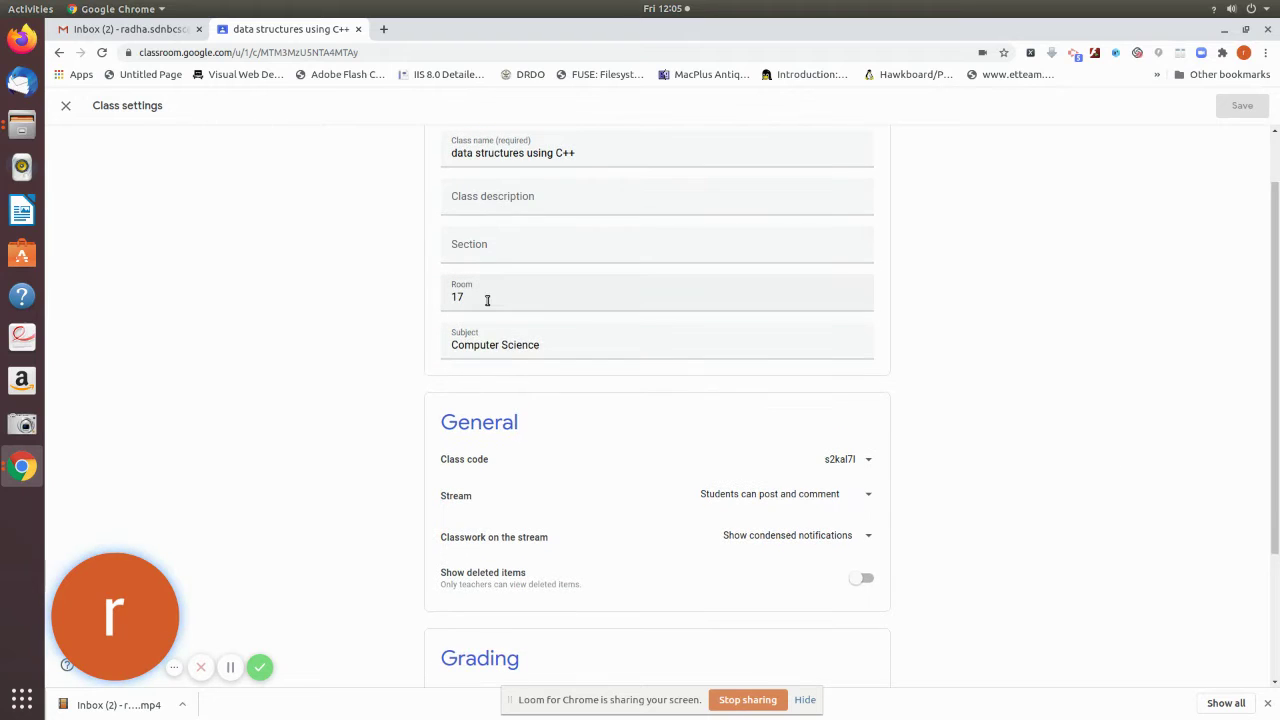
{"action": "scroll", "coordinate": [886, 451], "scroll_direction": "down", "scroll_amount": 3}
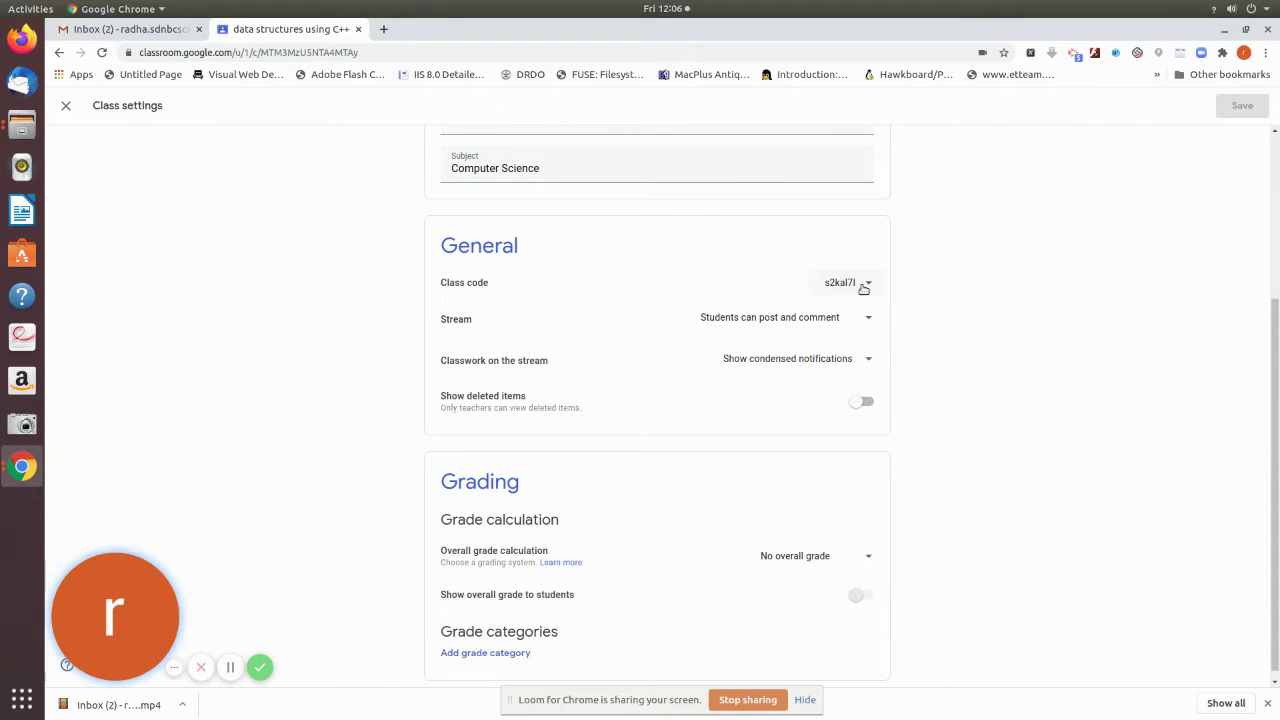
{"action": "left_click", "coordinate": [864, 287]}
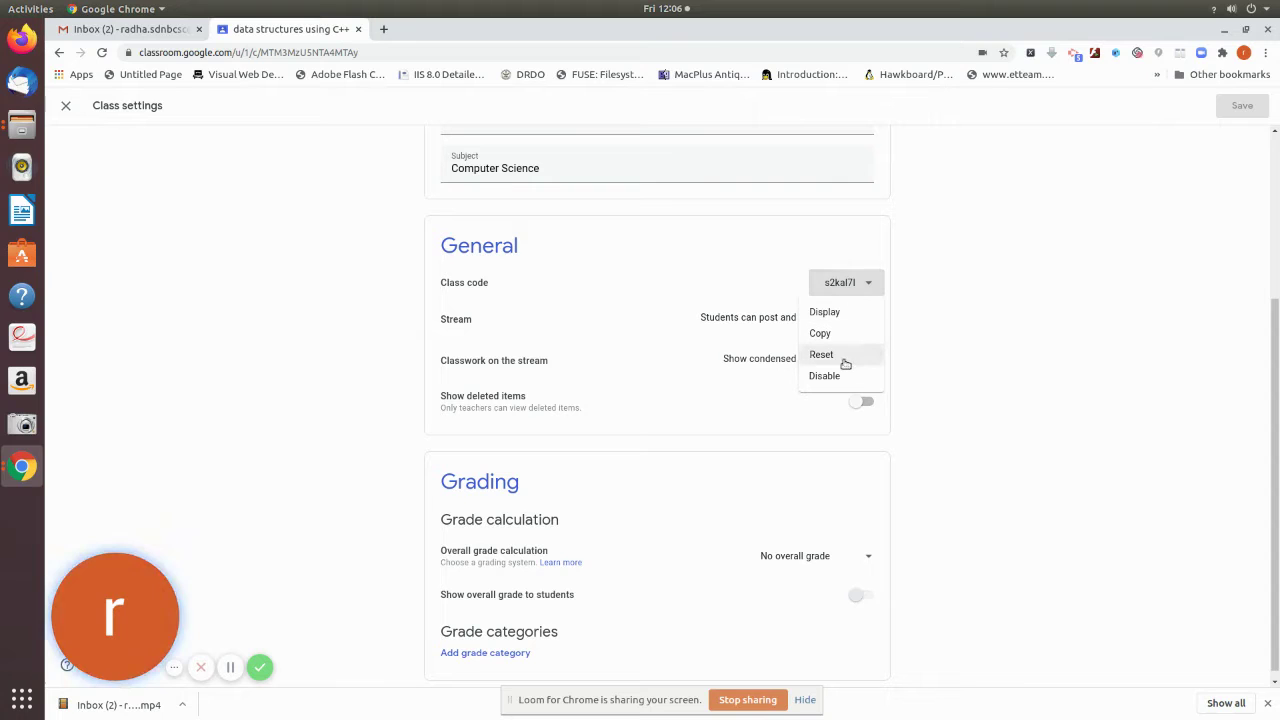
{"action": "left_click", "coordinate": [822, 355]}
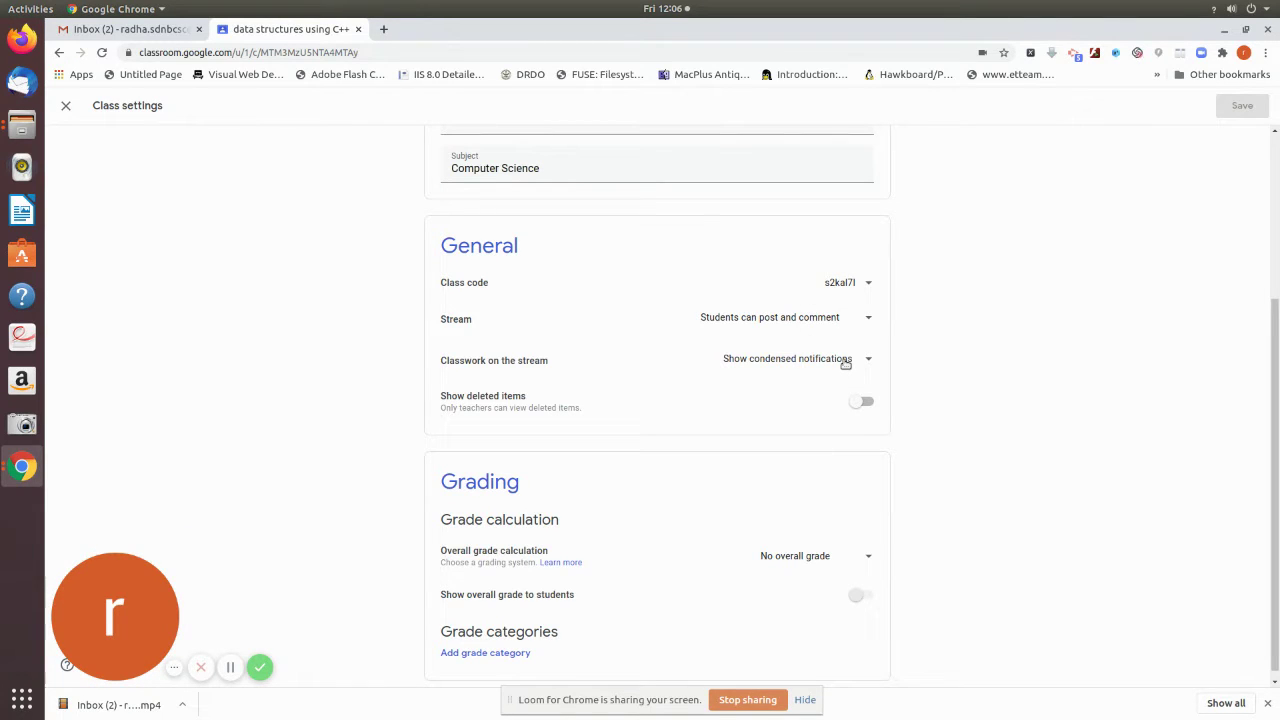
Step: Display the class code in its enlarged view, close that view, and copy the code
{"action": "left_click", "coordinate": [865, 286]}
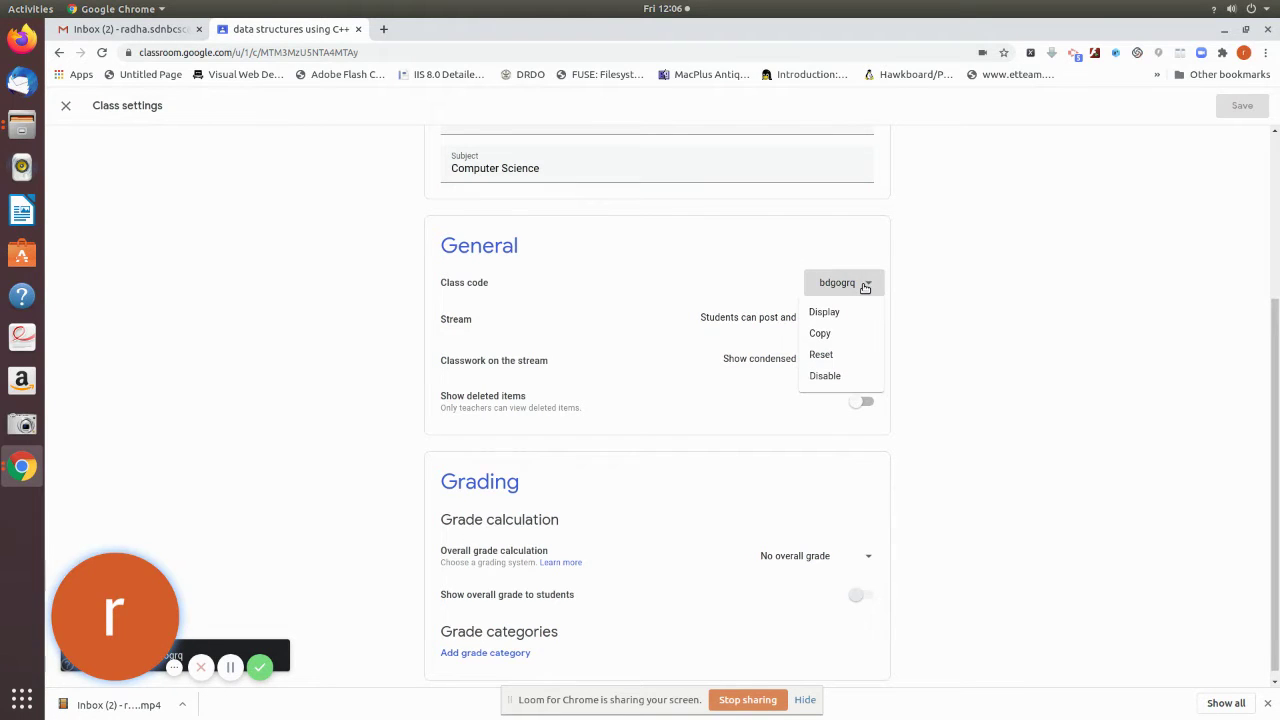
{"action": "left_click", "coordinate": [850, 314]}
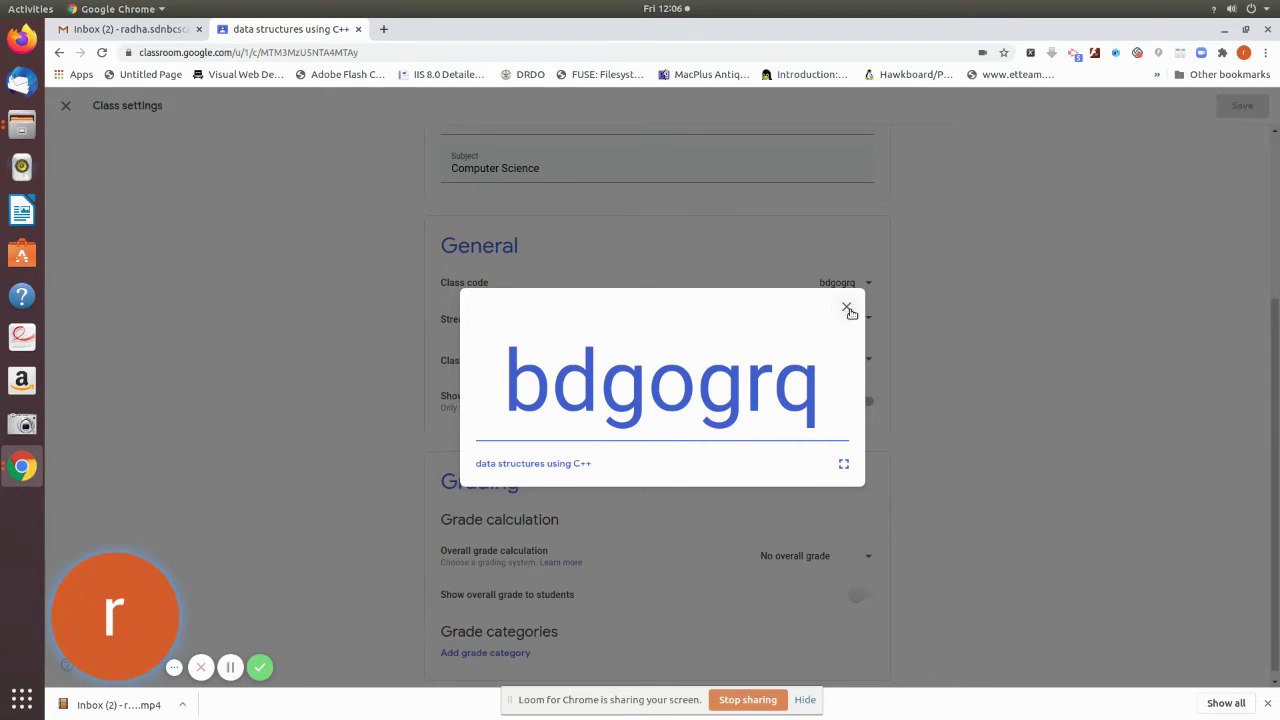
{"action": "left_click", "coordinate": [847, 309]}
{"action": "left_click", "coordinate": [850, 283]}
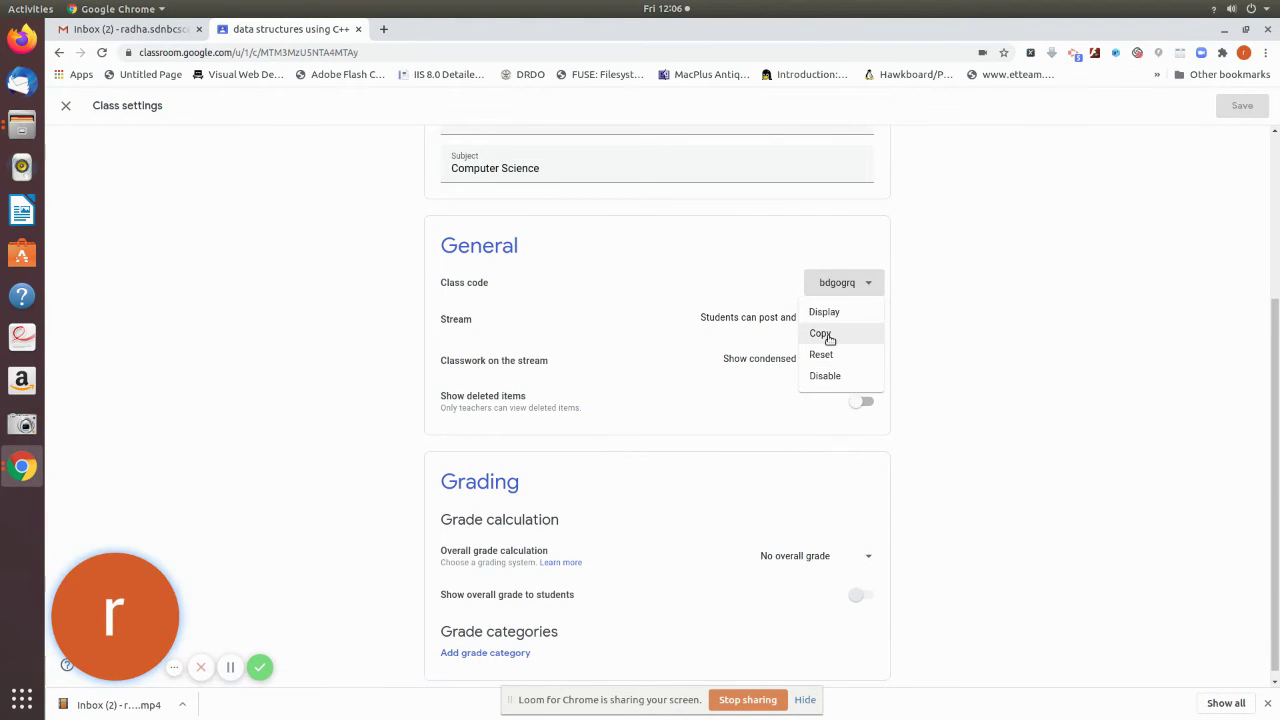
{"action": "left_click", "coordinate": [829, 337]}
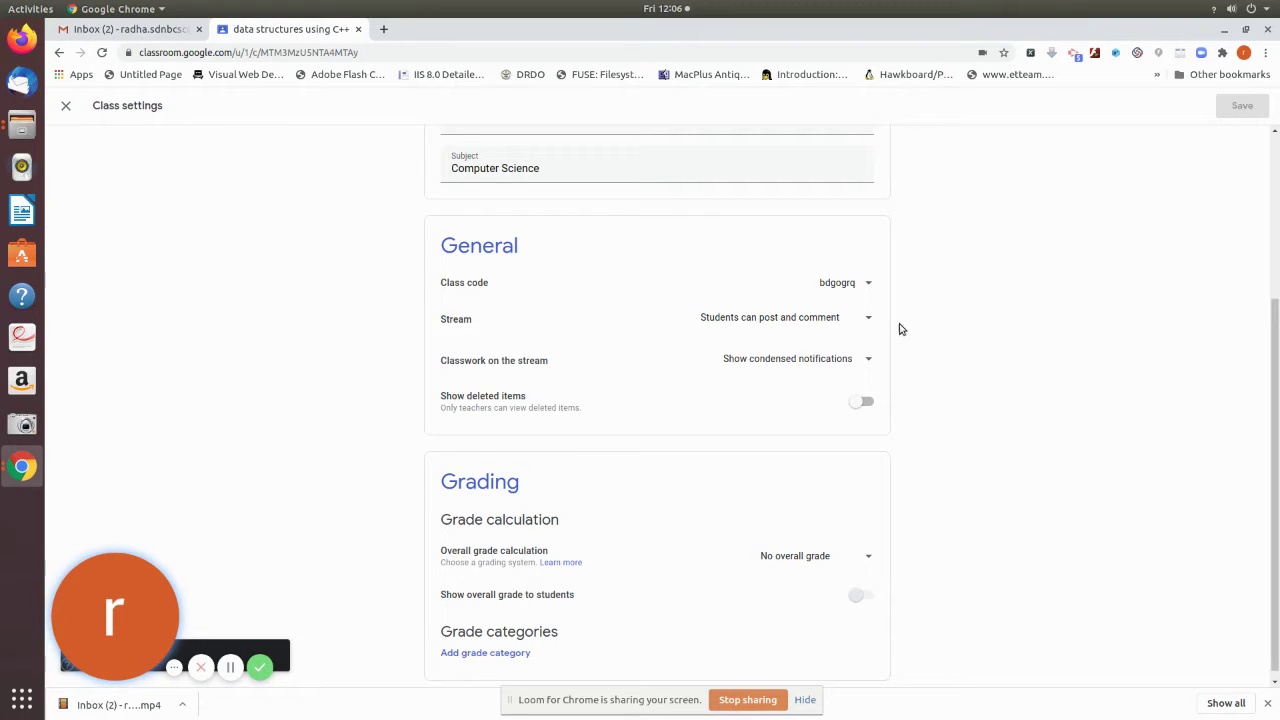
Step: Disable the class code and return to the class stream page
{"action": "left_click", "coordinate": [867, 283]}
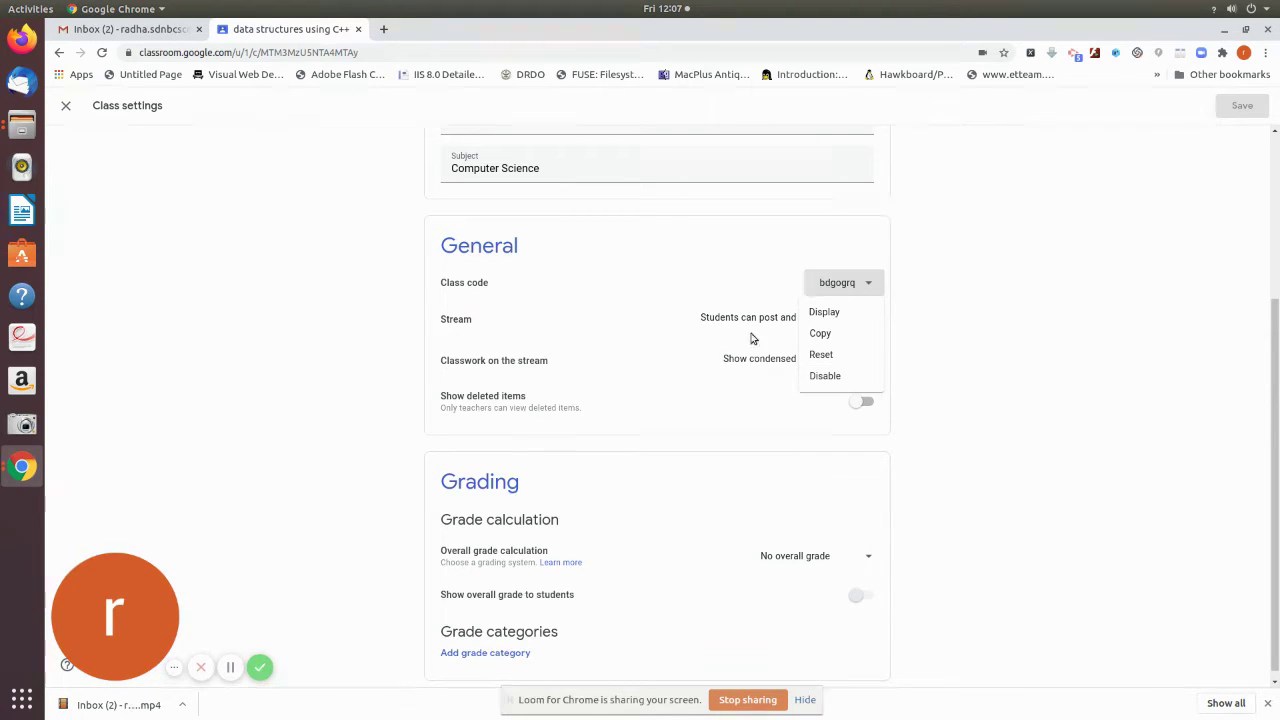
{"action": "left_click", "coordinate": [851, 383]}
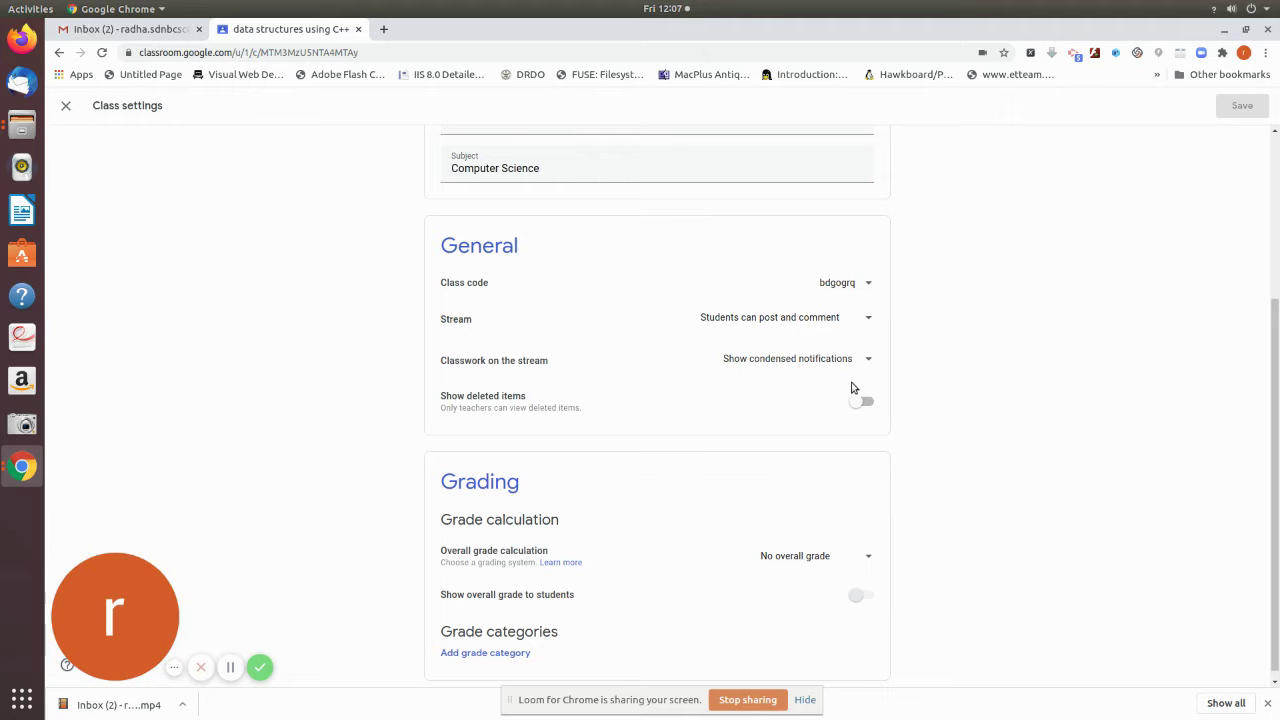
{"action": "left_click", "coordinate": [68, 107]}
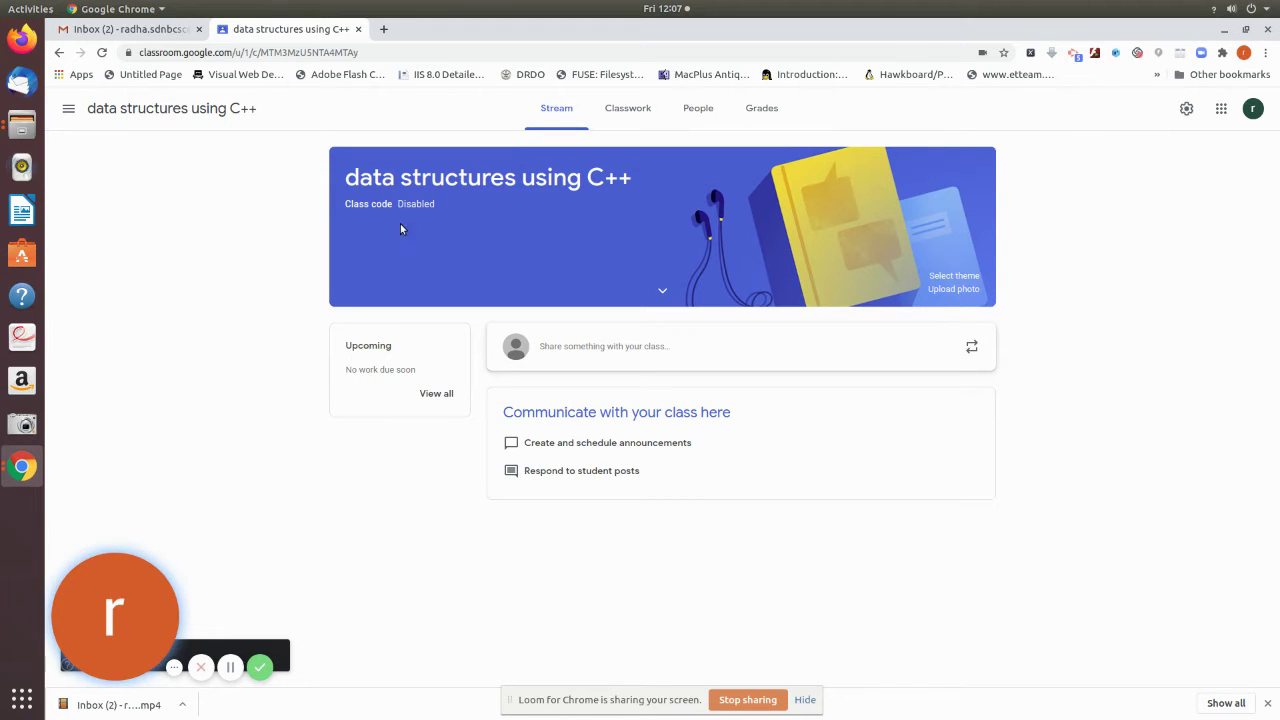
Step: Enable the class code again in the class settings and go back to the stream page
{"action": "left_click", "coordinate": [1186, 110]}
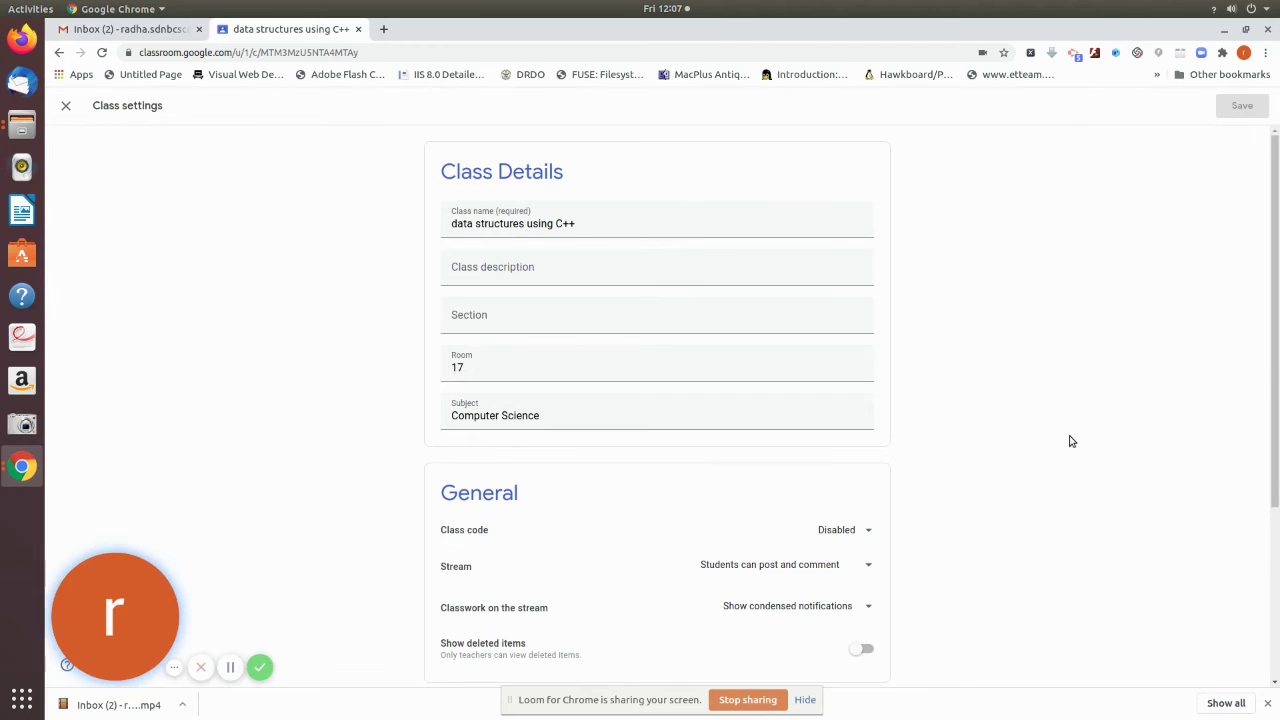
{"action": "left_click", "coordinate": [870, 535]}
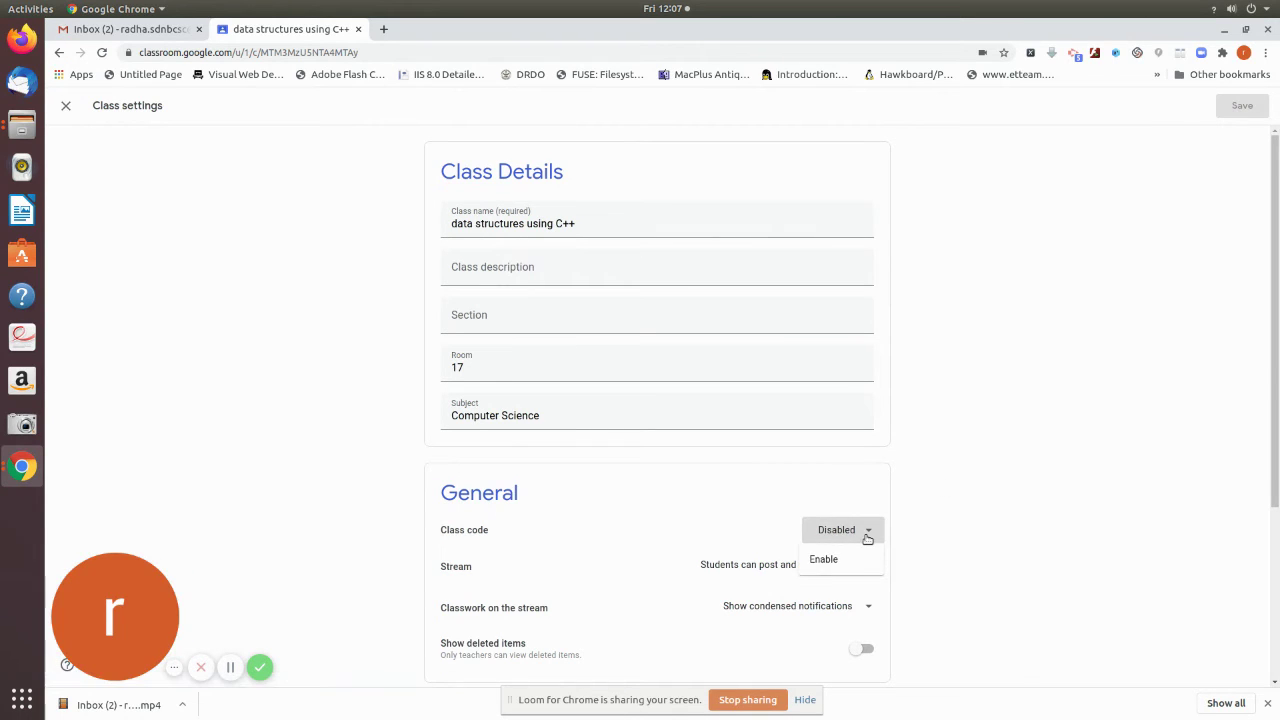
{"action": "left_click", "coordinate": [831, 563]}
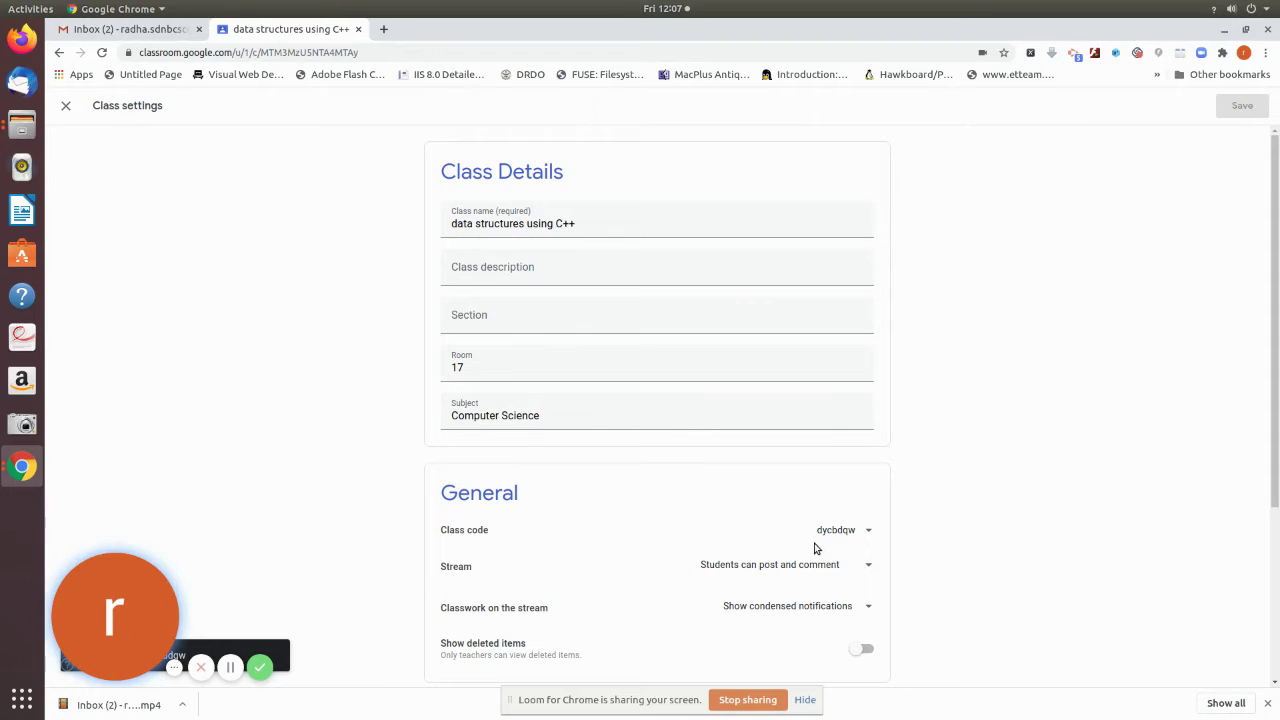
{"action": "scroll", "coordinate": [1131, 516], "scroll_direction": "down", "scroll_amount": 2}
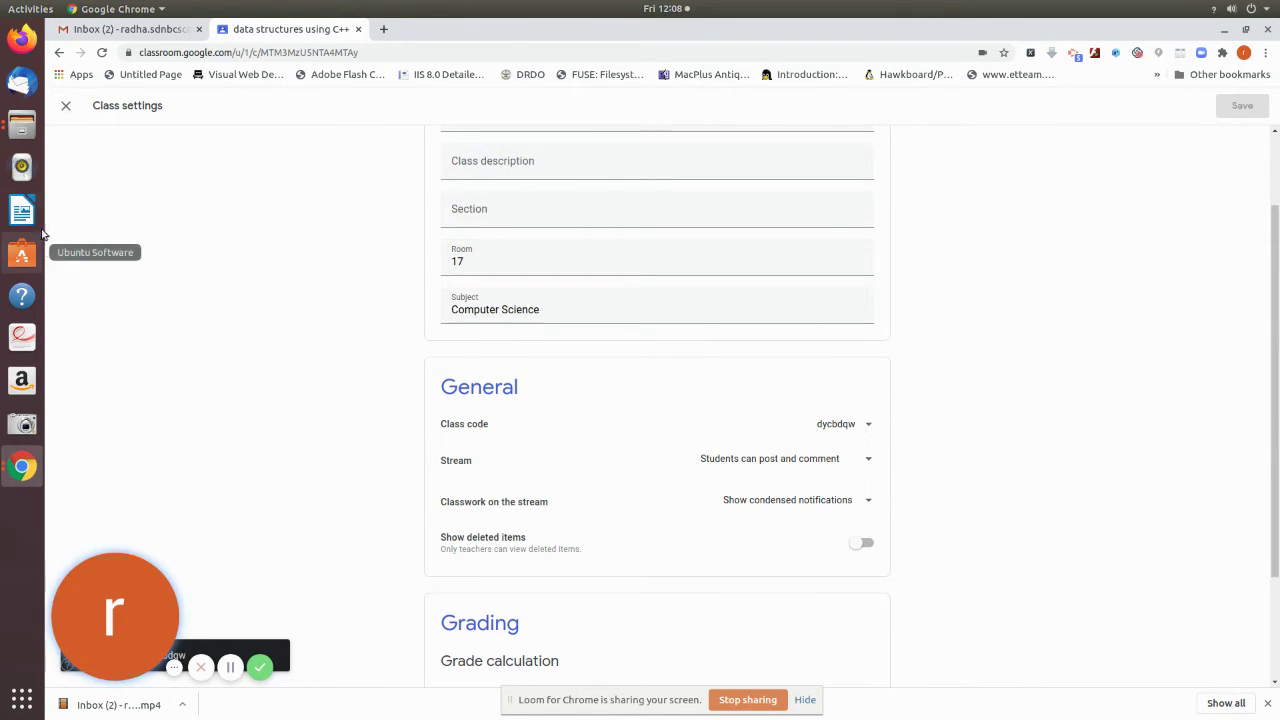
{"action": "left_click", "coordinate": [63, 107]}
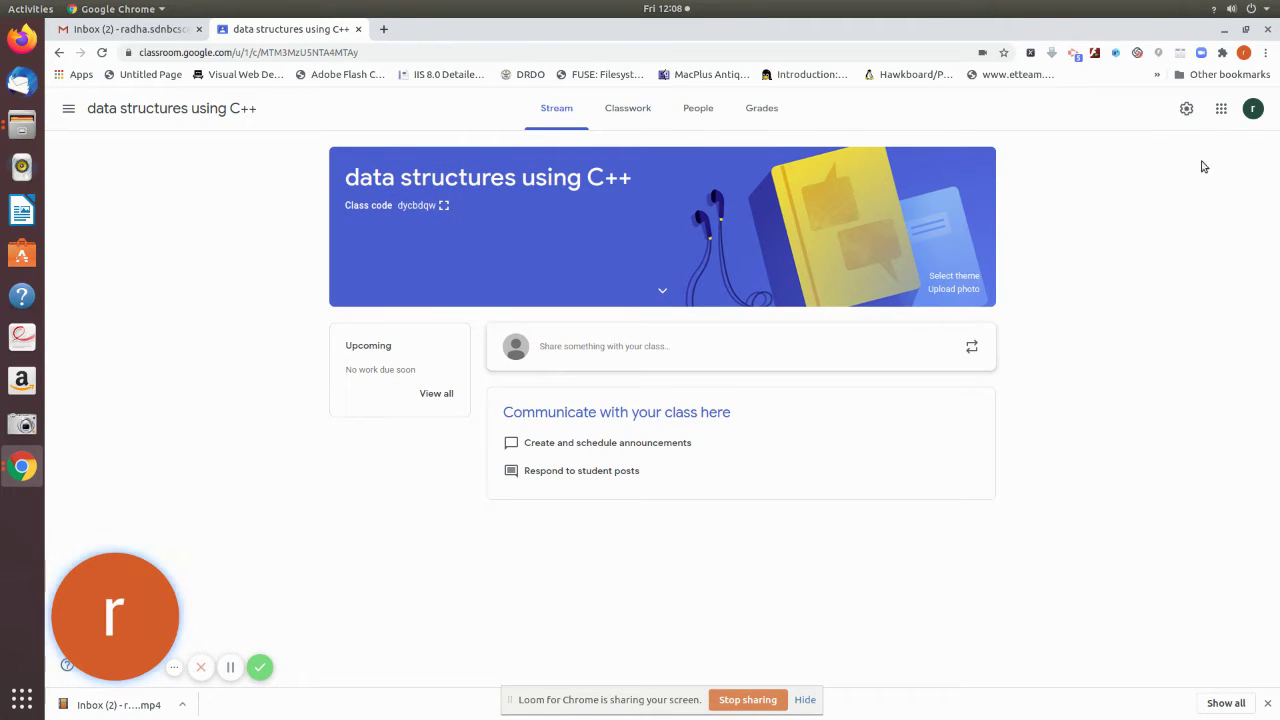
Step: In the class settings, set the Stream permission to "Students can only comment"
{"action": "left_click", "coordinate": [1187, 109]}
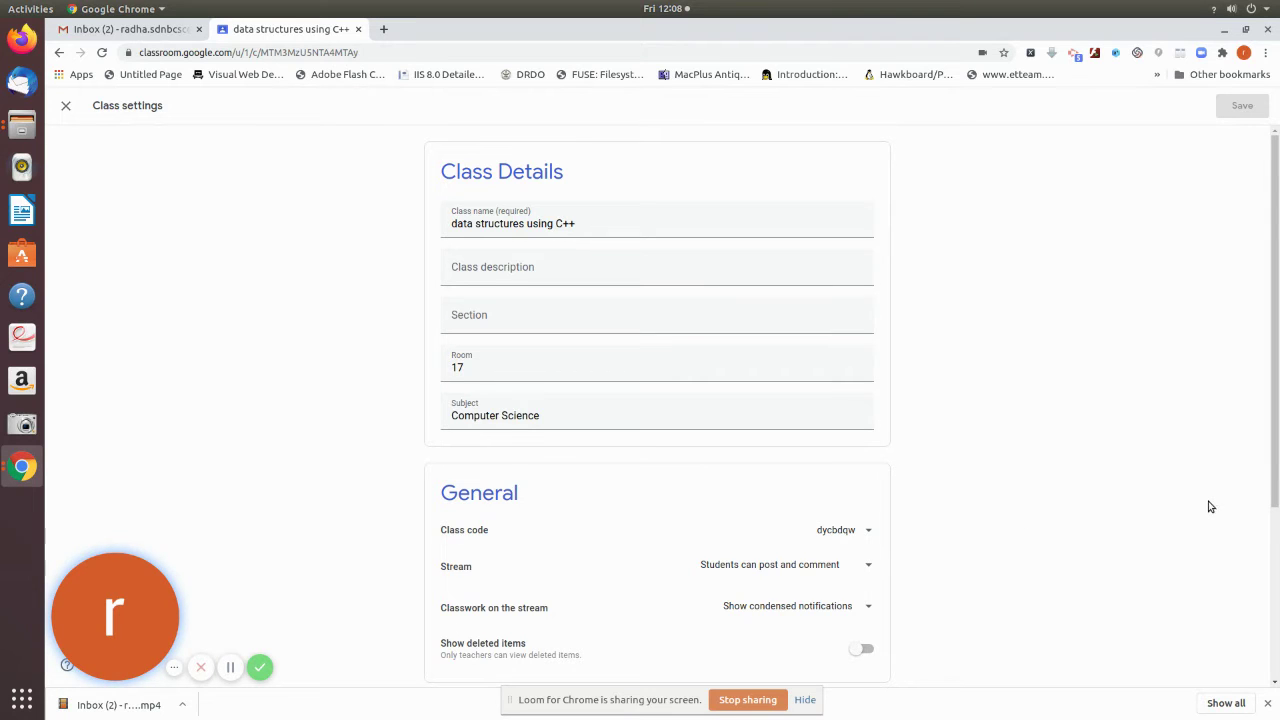
{"action": "scroll", "coordinate": [1208, 507], "scroll_direction": "down", "scroll_amount": 3}
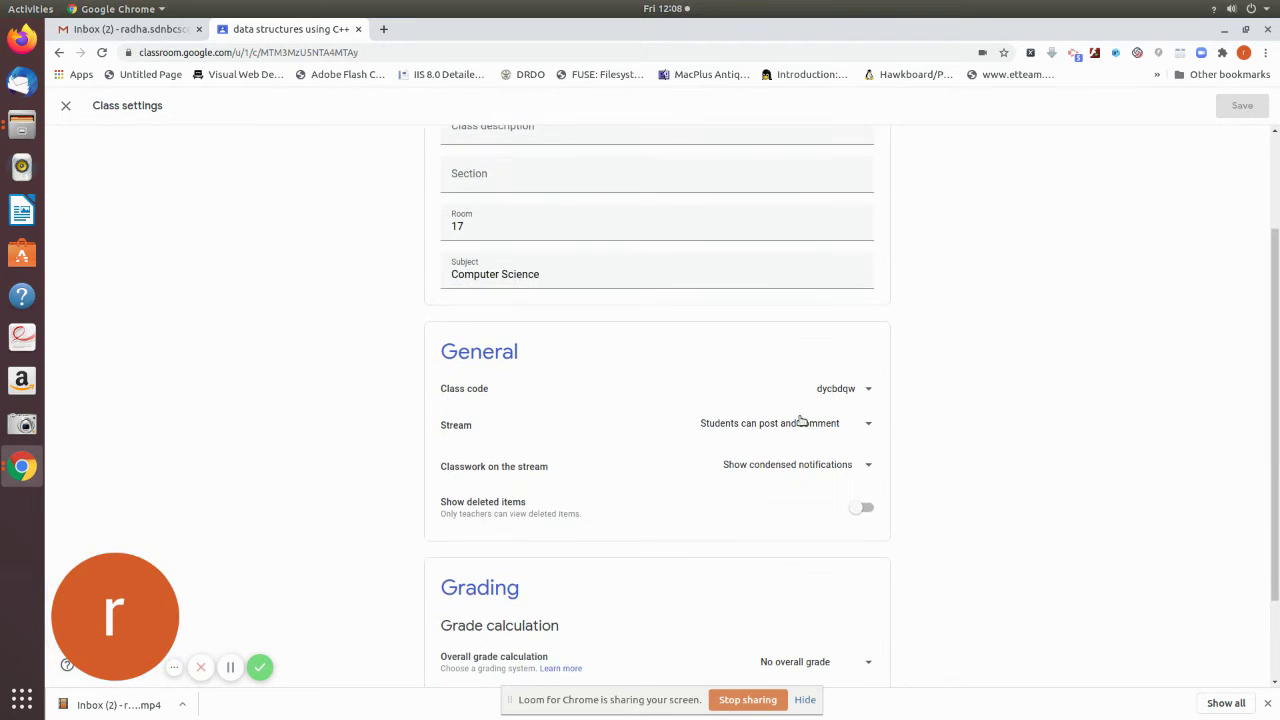
{"action": "left_click", "coordinate": [868, 430]}
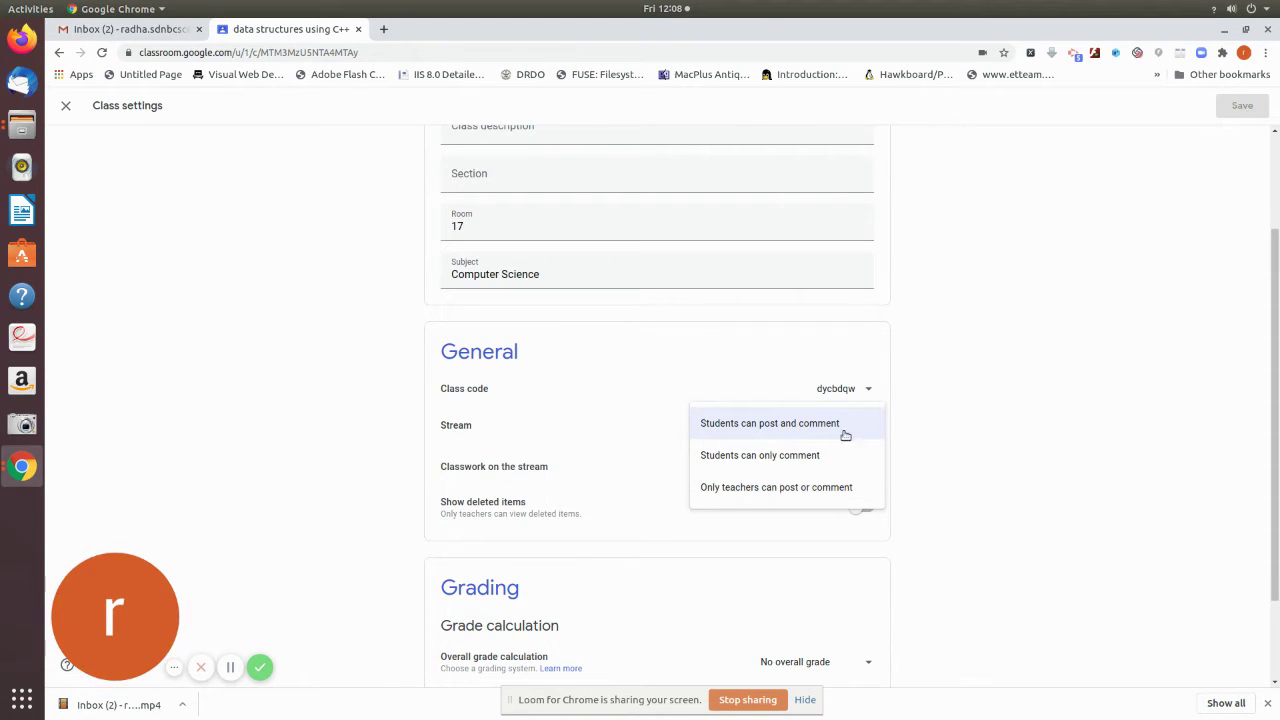
{"action": "left_click", "coordinate": [720, 459]}
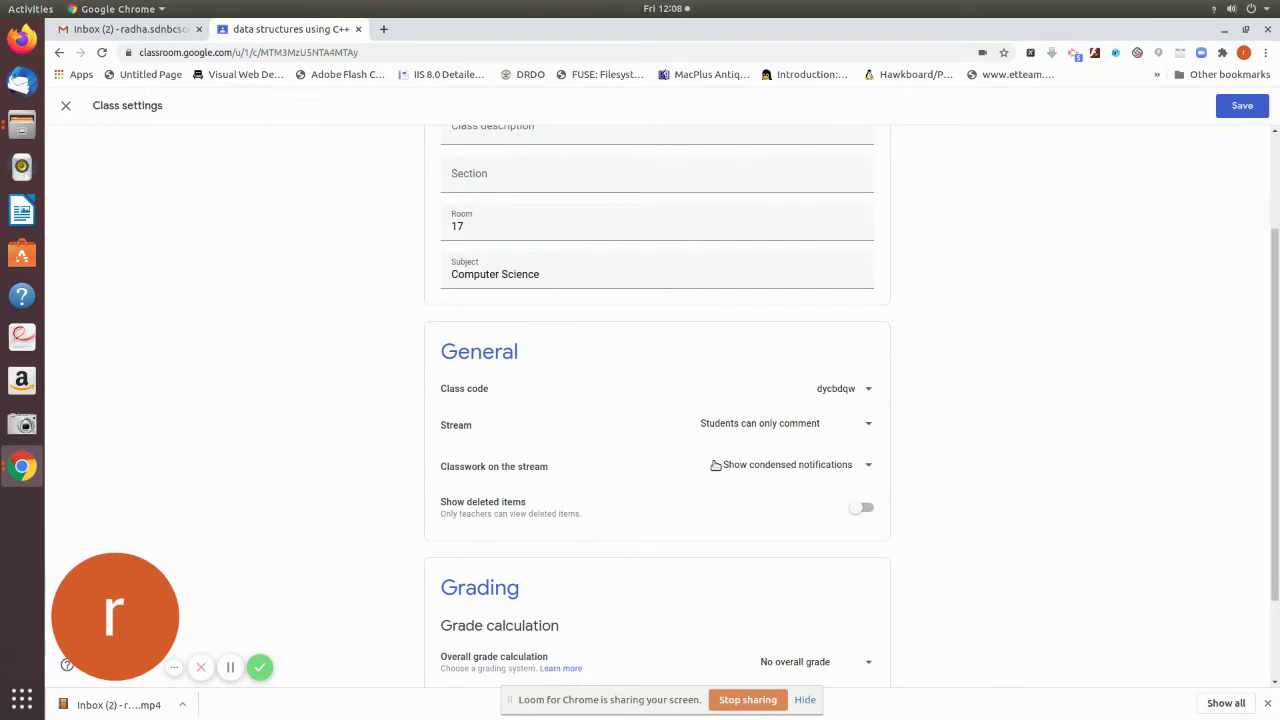
Step: Switch the Stream permission to "Students can post and comment" and after that to "Only teachers can post or comment"
{"action": "left_click", "coordinate": [849, 428]}
{"action": "left_click", "coordinate": [835, 408]}
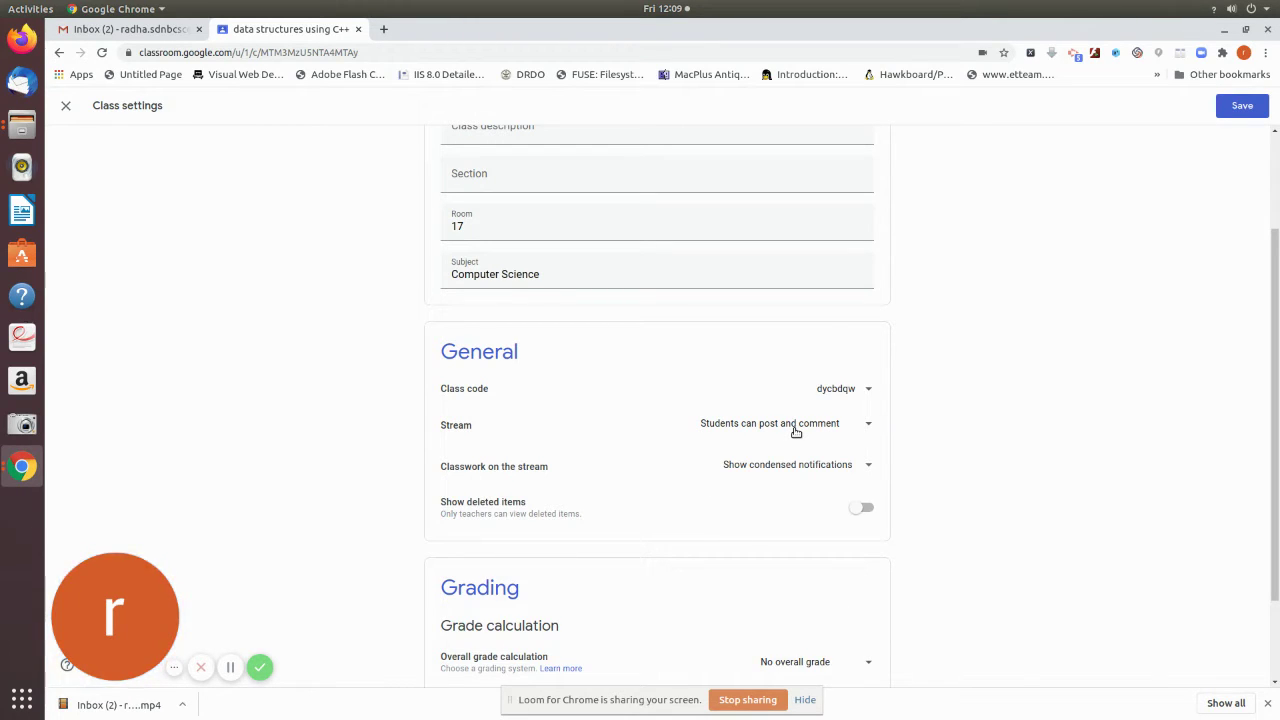
{"action": "left_click", "coordinate": [795, 430]}
{"action": "left_click", "coordinate": [759, 490]}
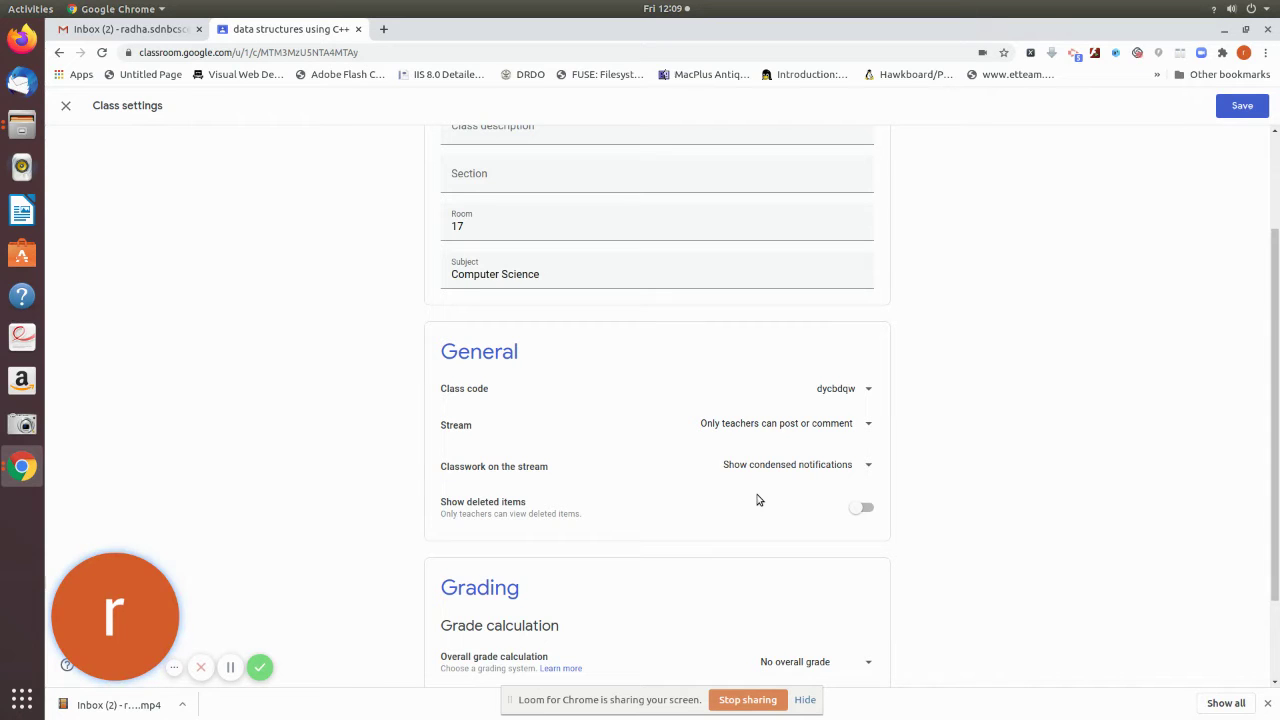
Step: Return the Stream permission to "Students can only comment" and keep that choice
{"action": "left_click", "coordinate": [853, 427]}
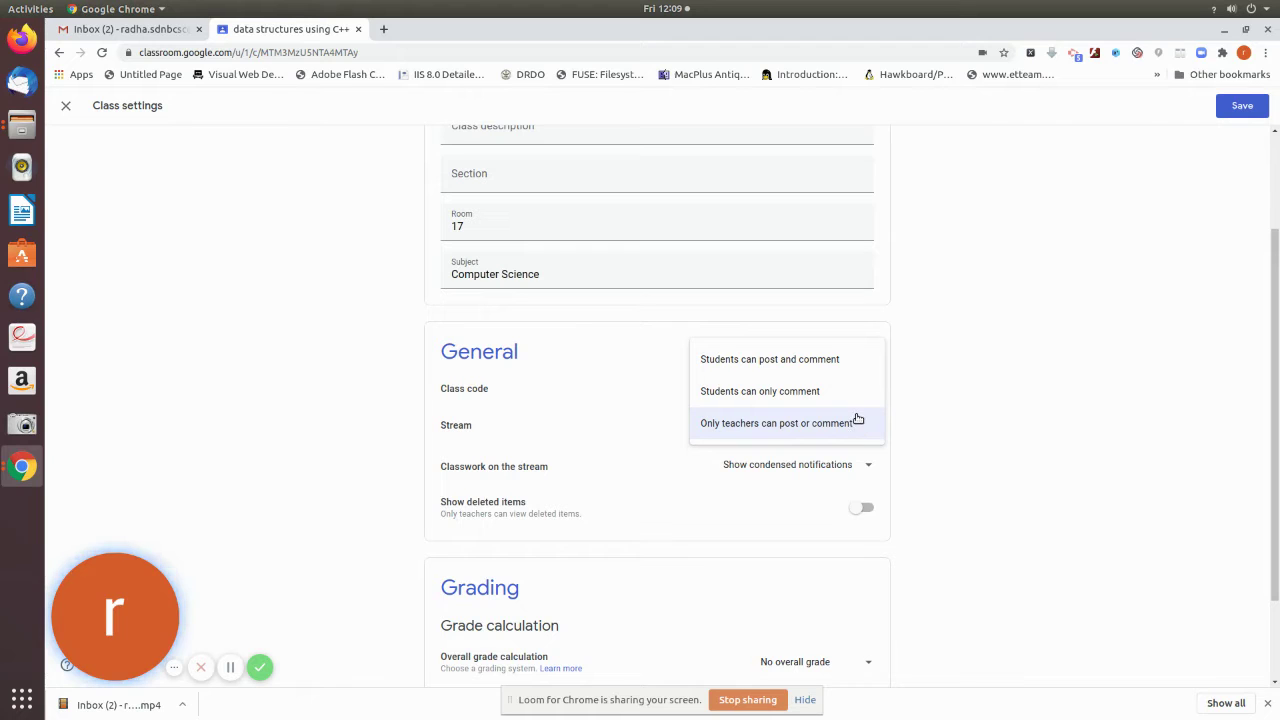
{"action": "left_click", "coordinate": [743, 403]}
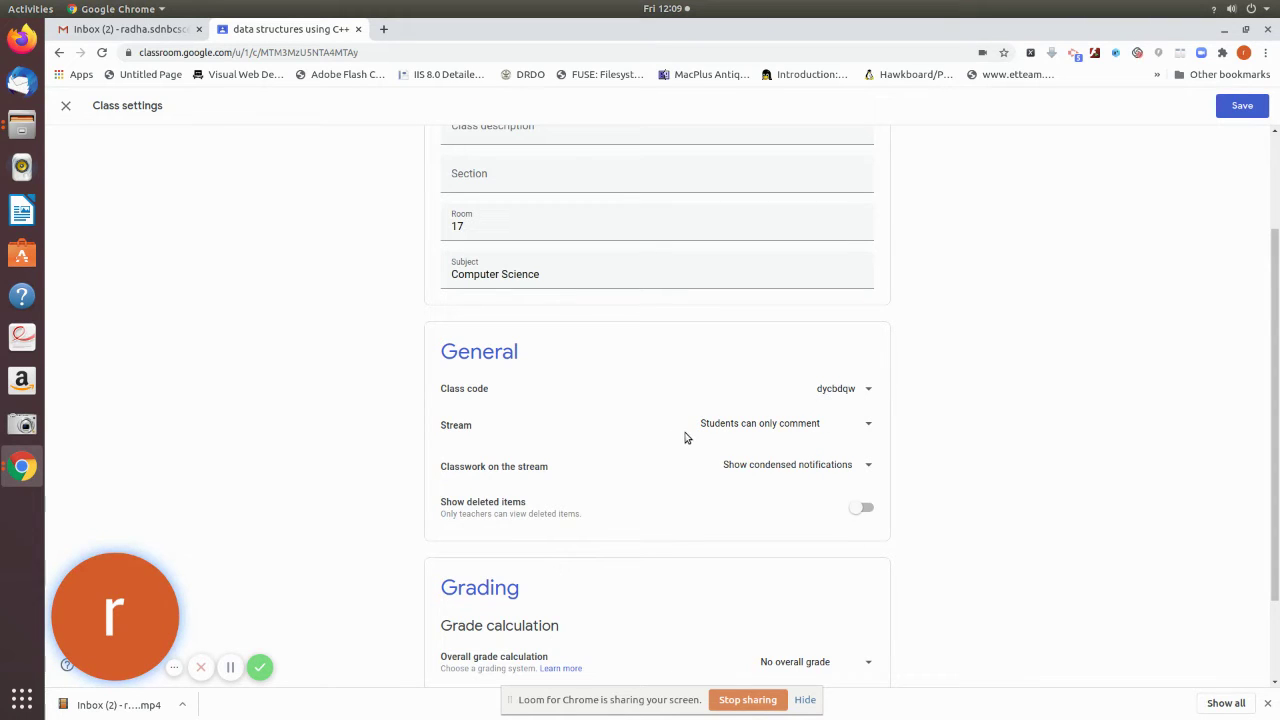
{"action": "left_click", "coordinate": [773, 434]}
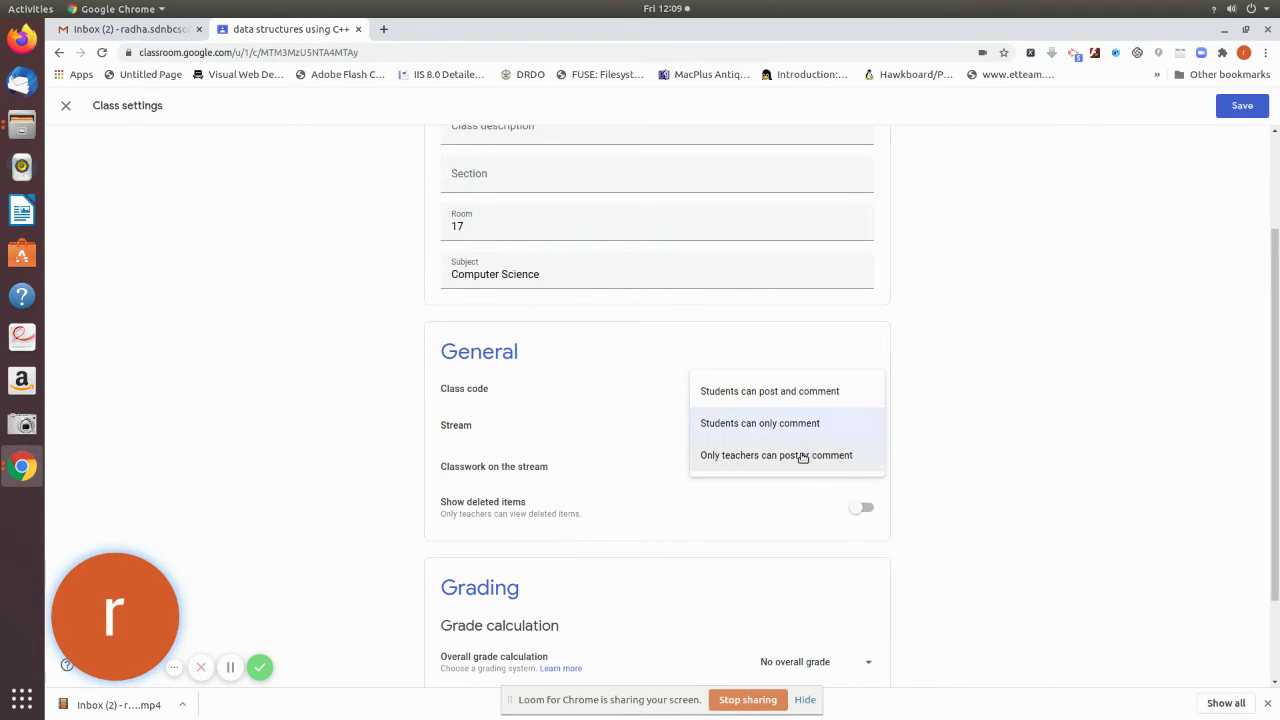
{"action": "left_click", "coordinate": [791, 426]}
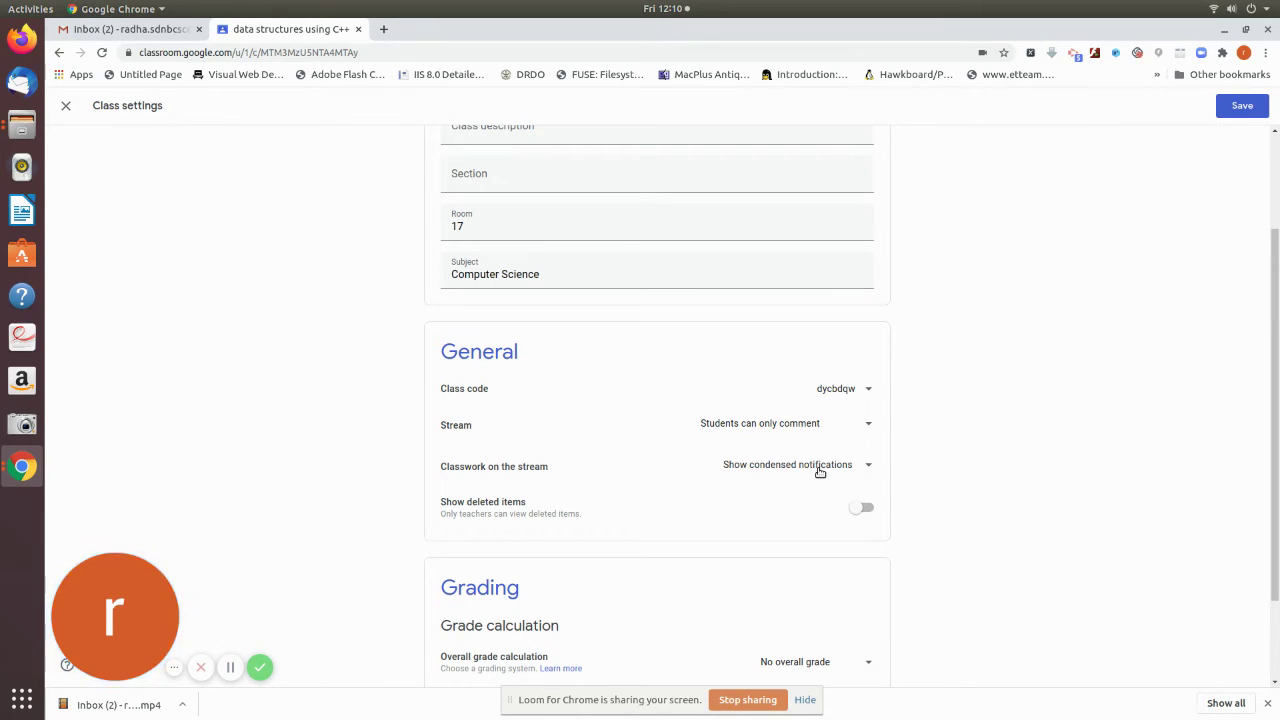
Step: Try "Hide notifications" for Classwork on the stream, and switch it back to "Show condensed notifications"
{"action": "left_click", "coordinate": [820, 472]}
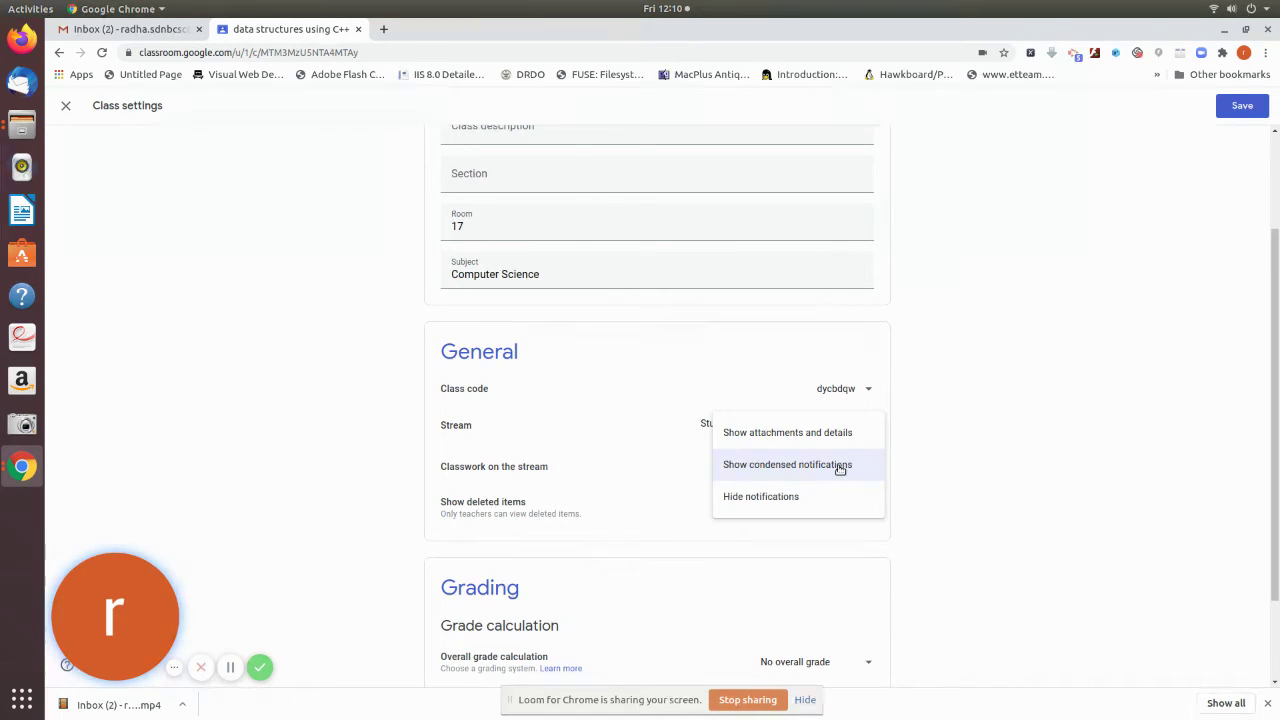
{"action": "left_click", "coordinate": [790, 500]}
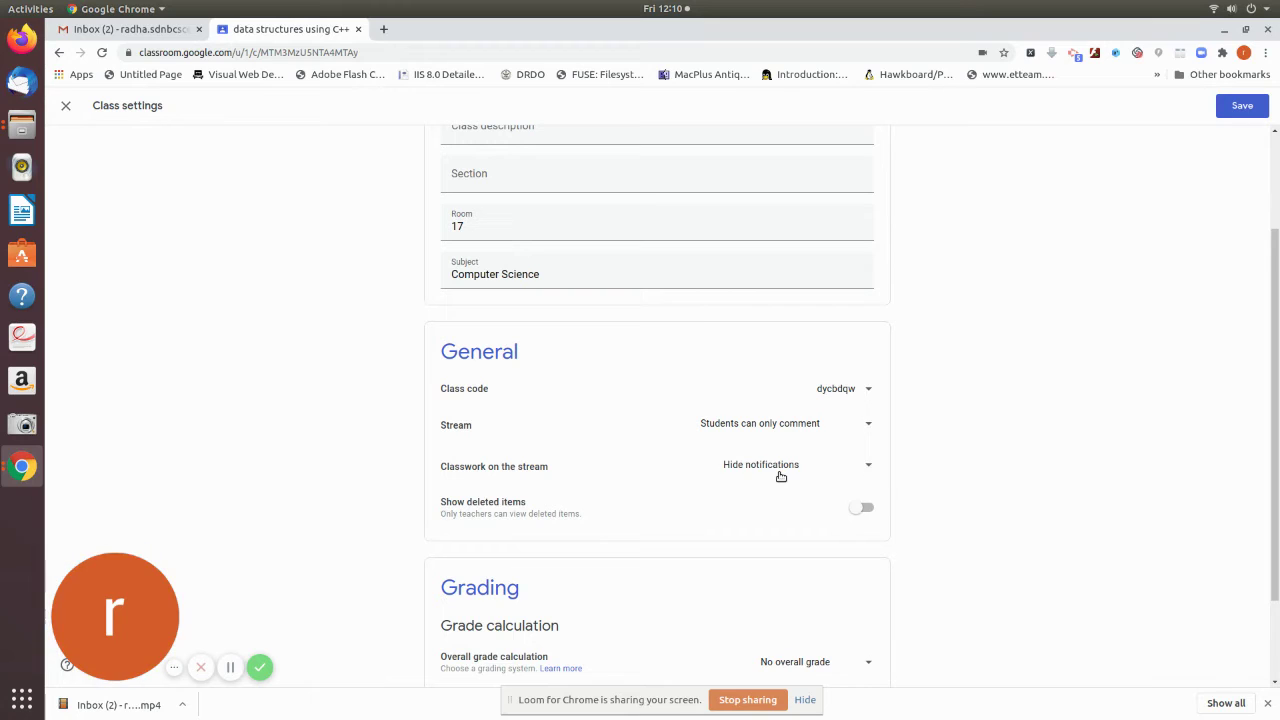
{"action": "left_click", "coordinate": [781, 477]}
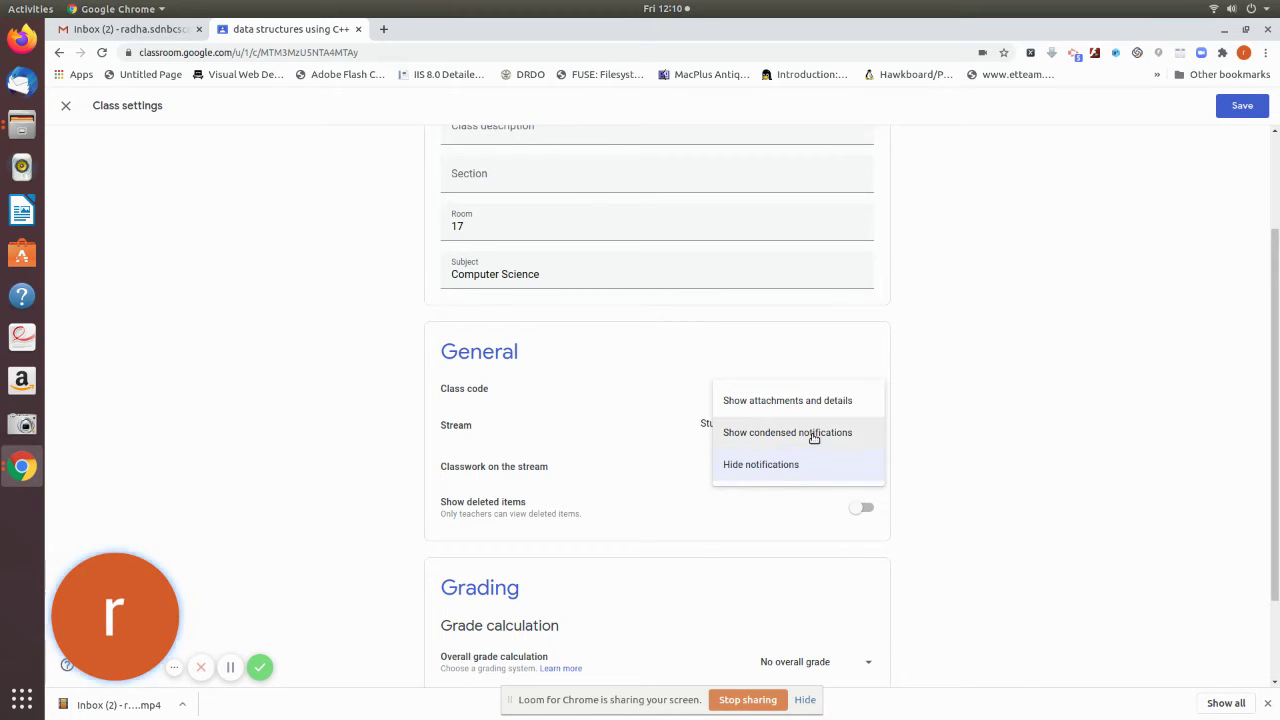
{"action": "left_click", "coordinate": [815, 437]}
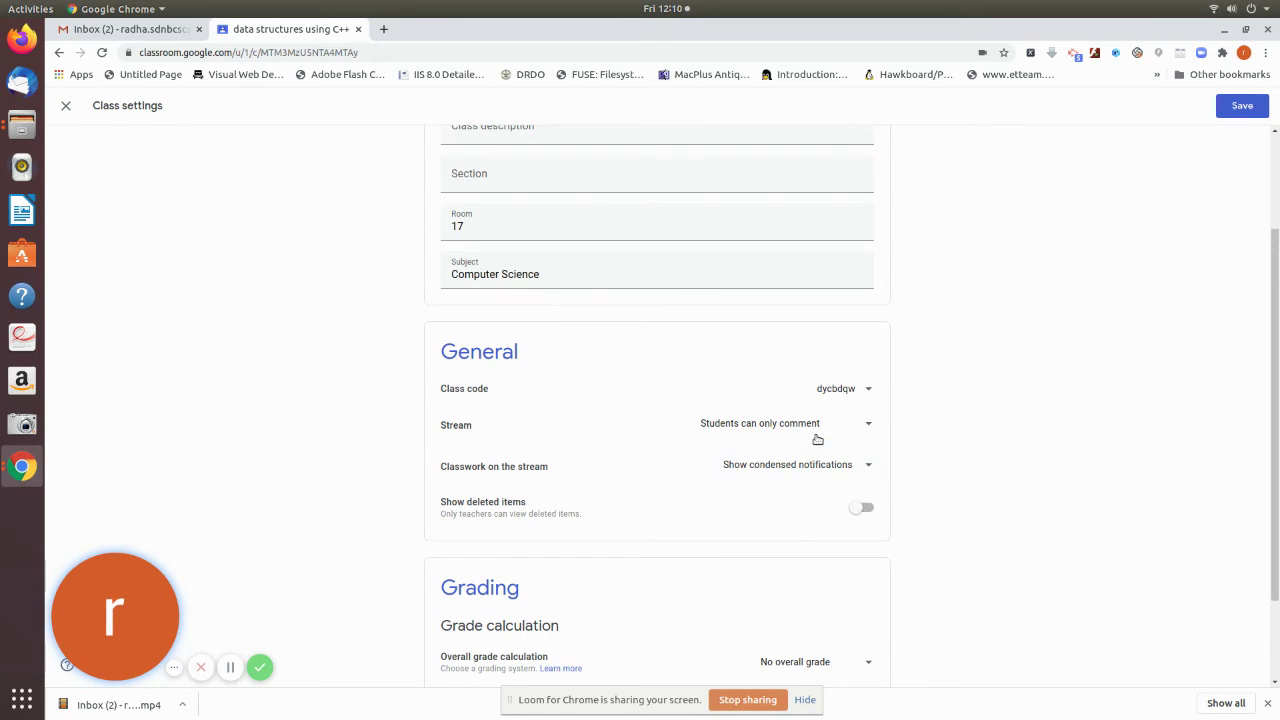
Step: Set Classwork on the stream to "Show attachments and details"
{"action": "left_click", "coordinate": [835, 465]}
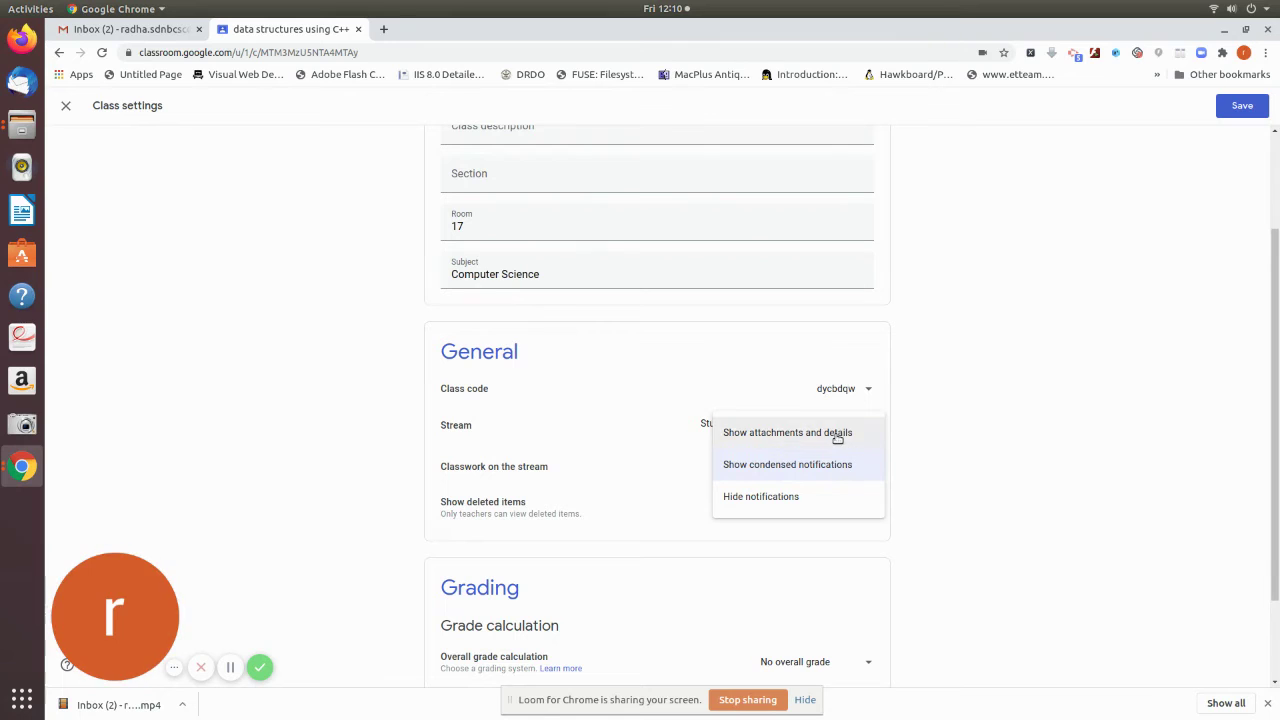
{"action": "left_click", "coordinate": [837, 436]}
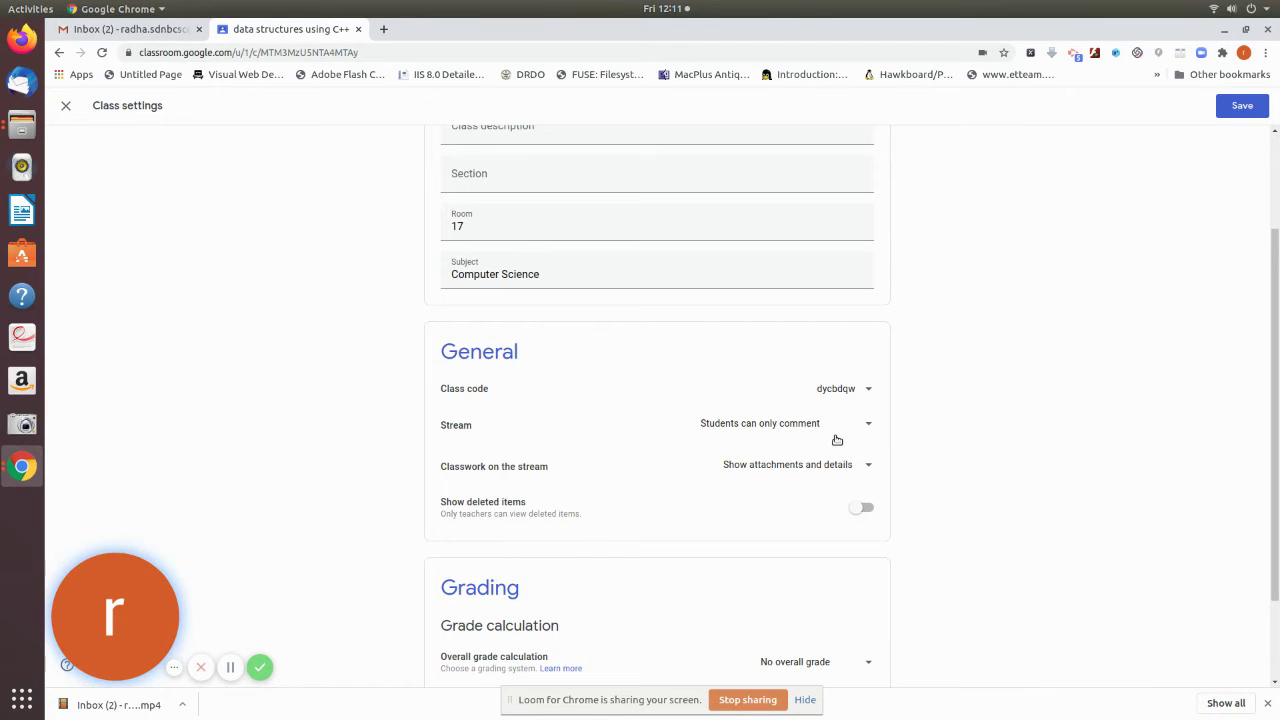
Step: Try "Hide notifications" for Classwork on the stream, and settle on "Show condensed notifications"
{"action": "left_click", "coordinate": [765, 470]}
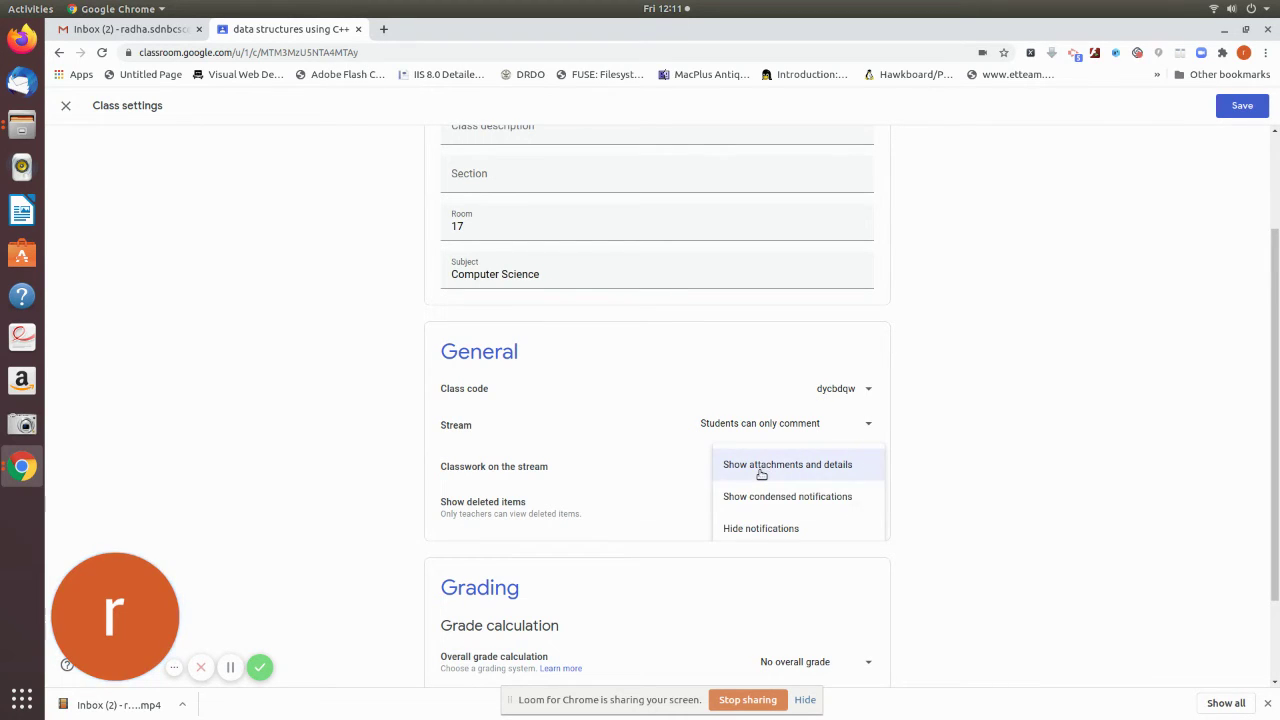
{"action": "left_click", "coordinate": [775, 530]}
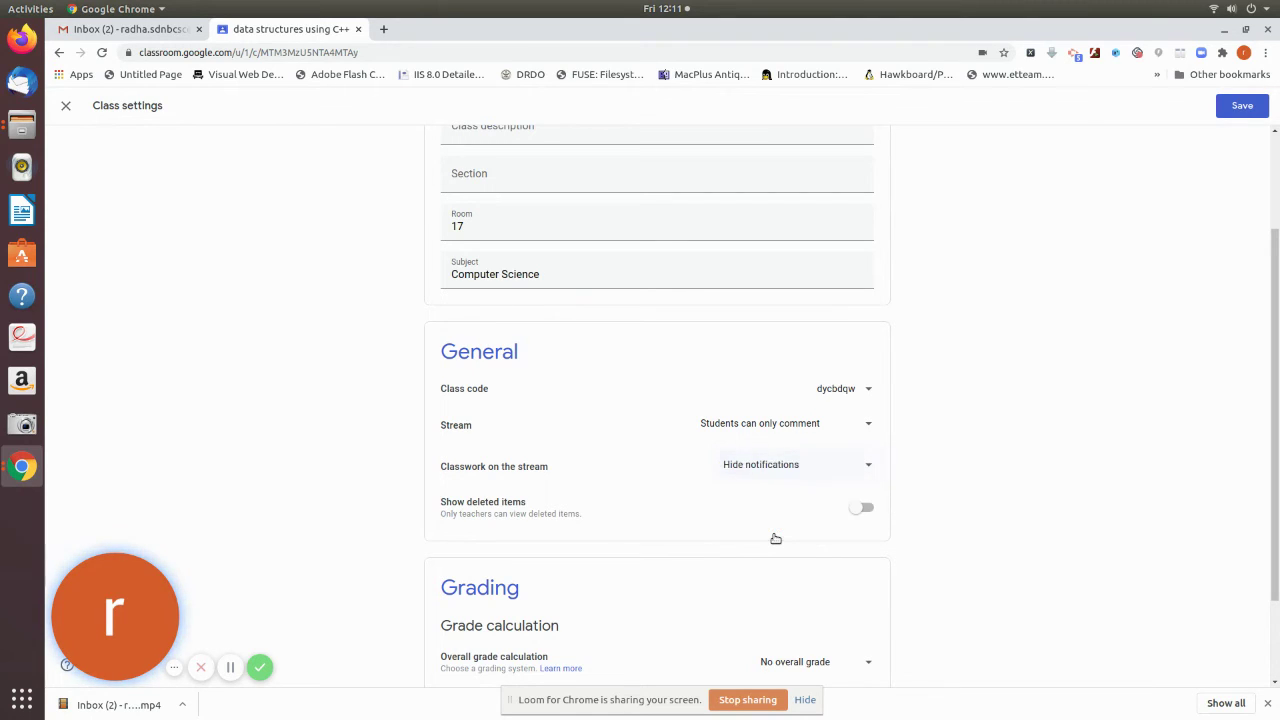
{"action": "left_click", "coordinate": [798, 470]}
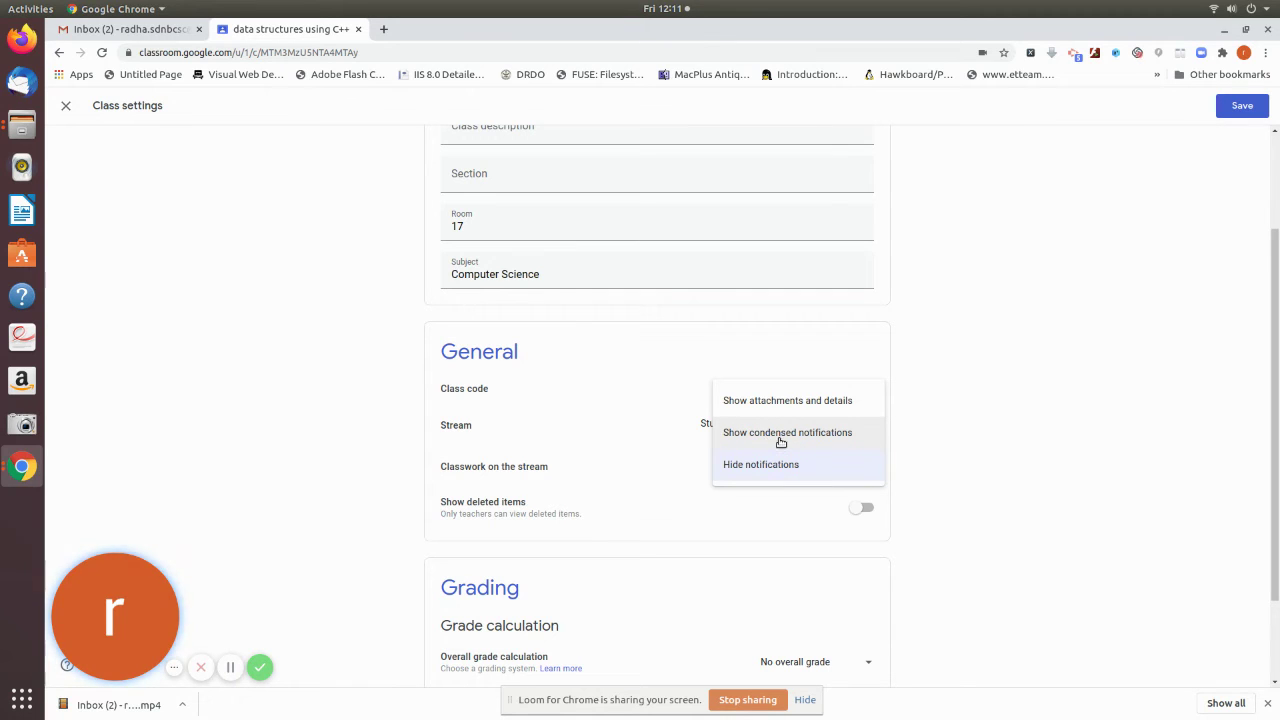
{"action": "left_click", "coordinate": [781, 442]}
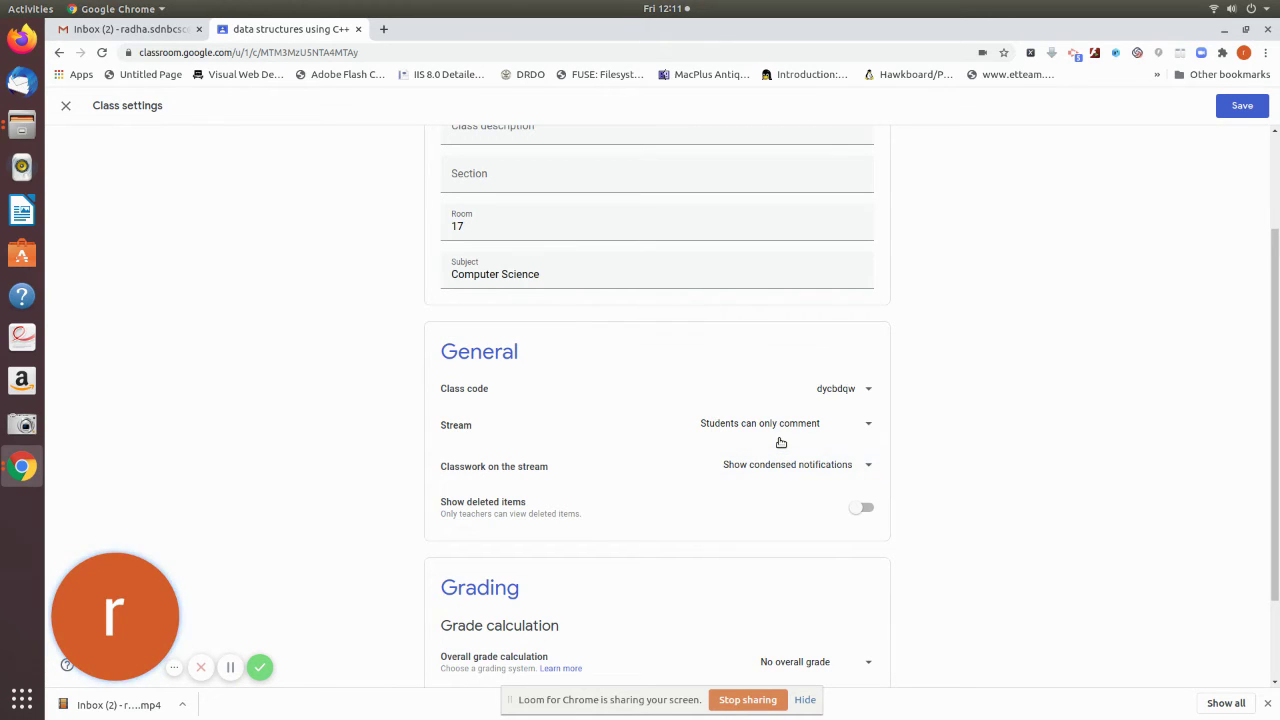
{"action": "left_click", "coordinate": [832, 470]}
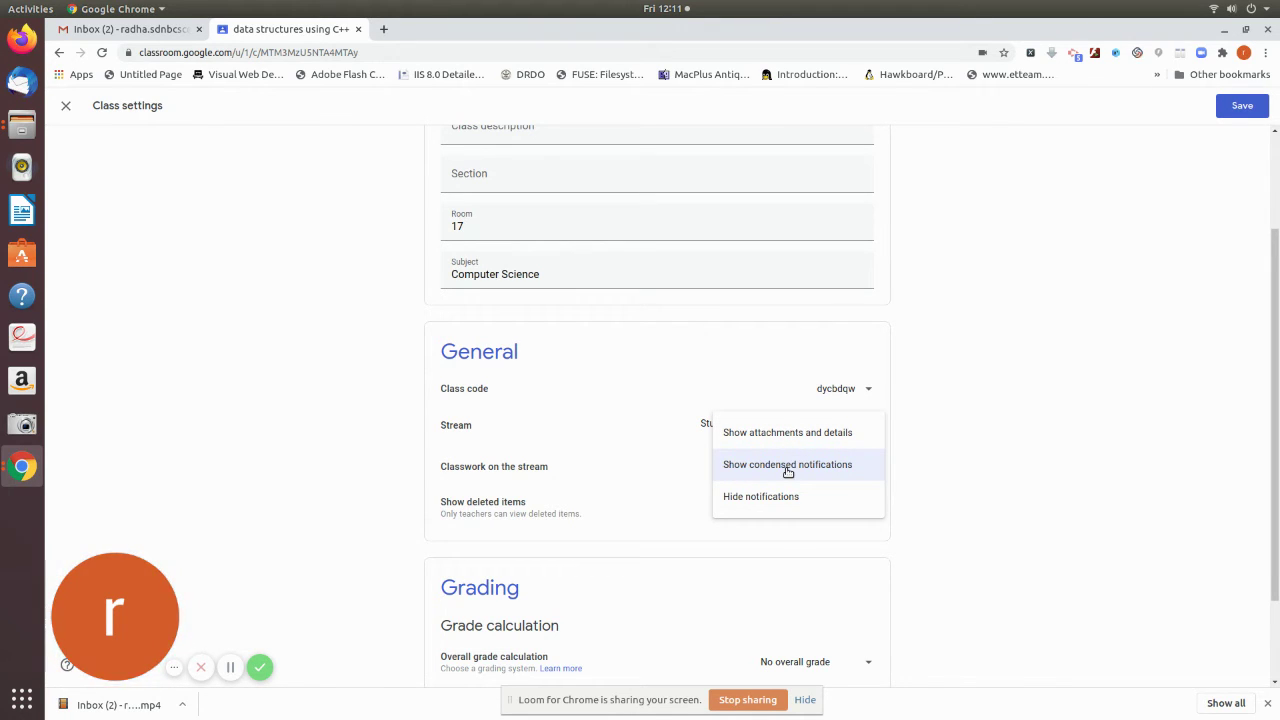
{"action": "left_click", "coordinate": [788, 467]}
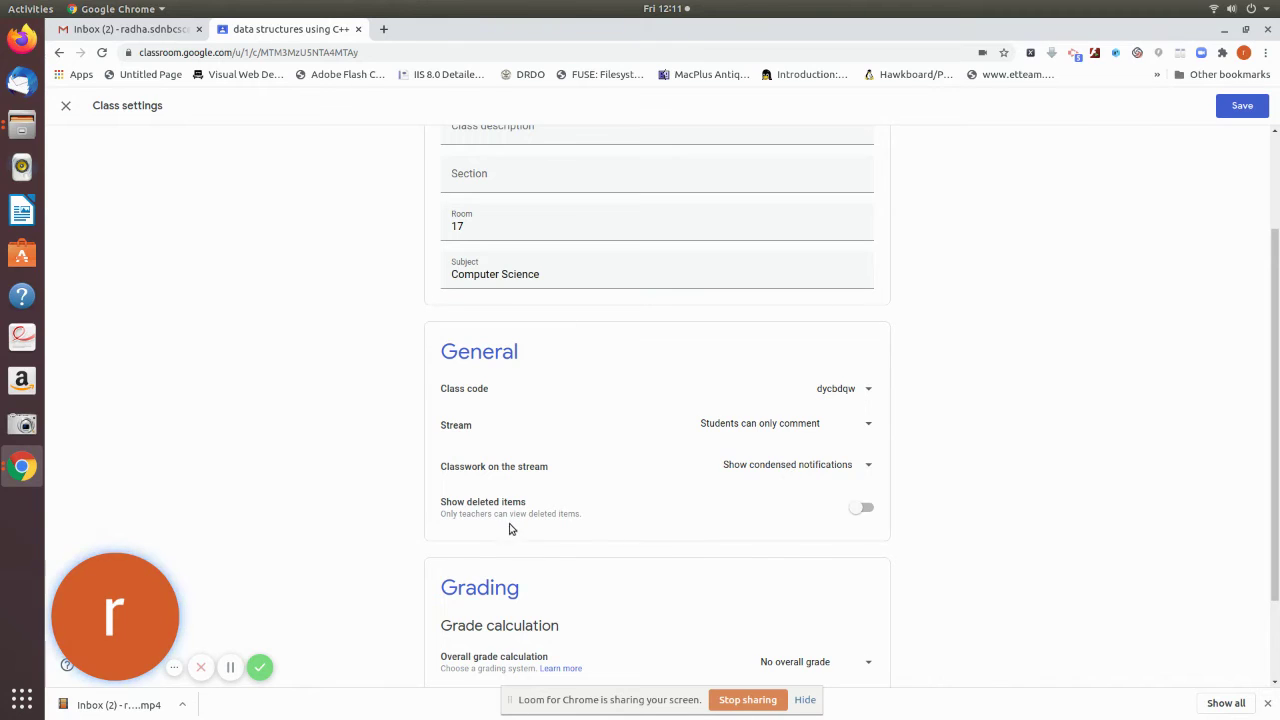
Step: Turn on Show deleted items and set the overall grade calculation to "Weighted by category"
{"action": "left_click", "coordinate": [865, 510]}
{"action": "scroll", "coordinate": [673, 535], "scroll_direction": "down", "scroll_amount": 2}
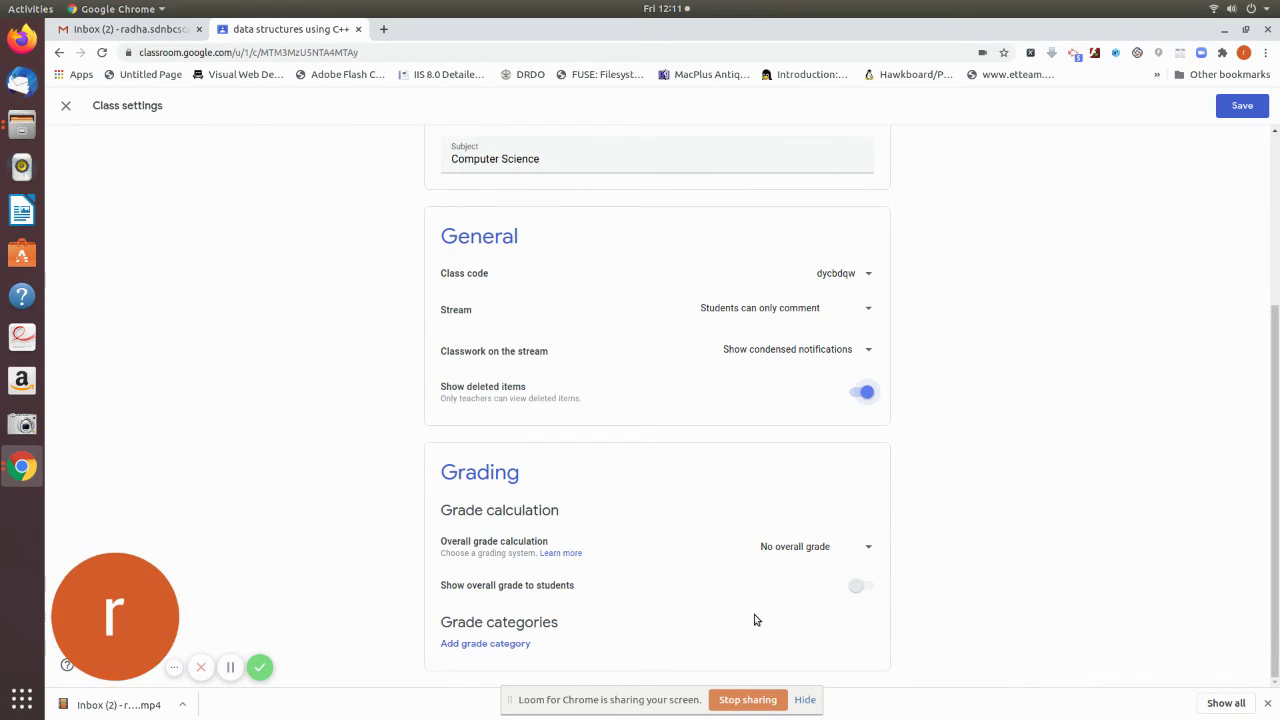
{"action": "left_click", "coordinate": [862, 553]}
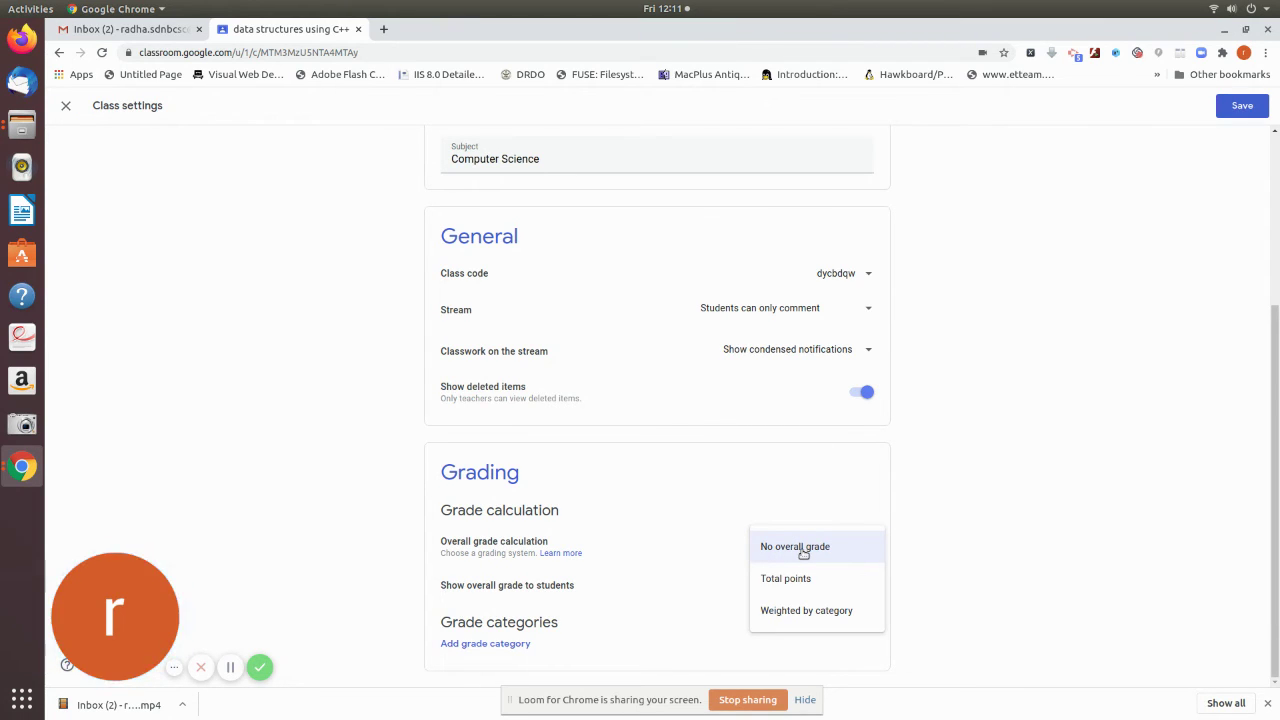
{"action": "left_click", "coordinate": [827, 611]}
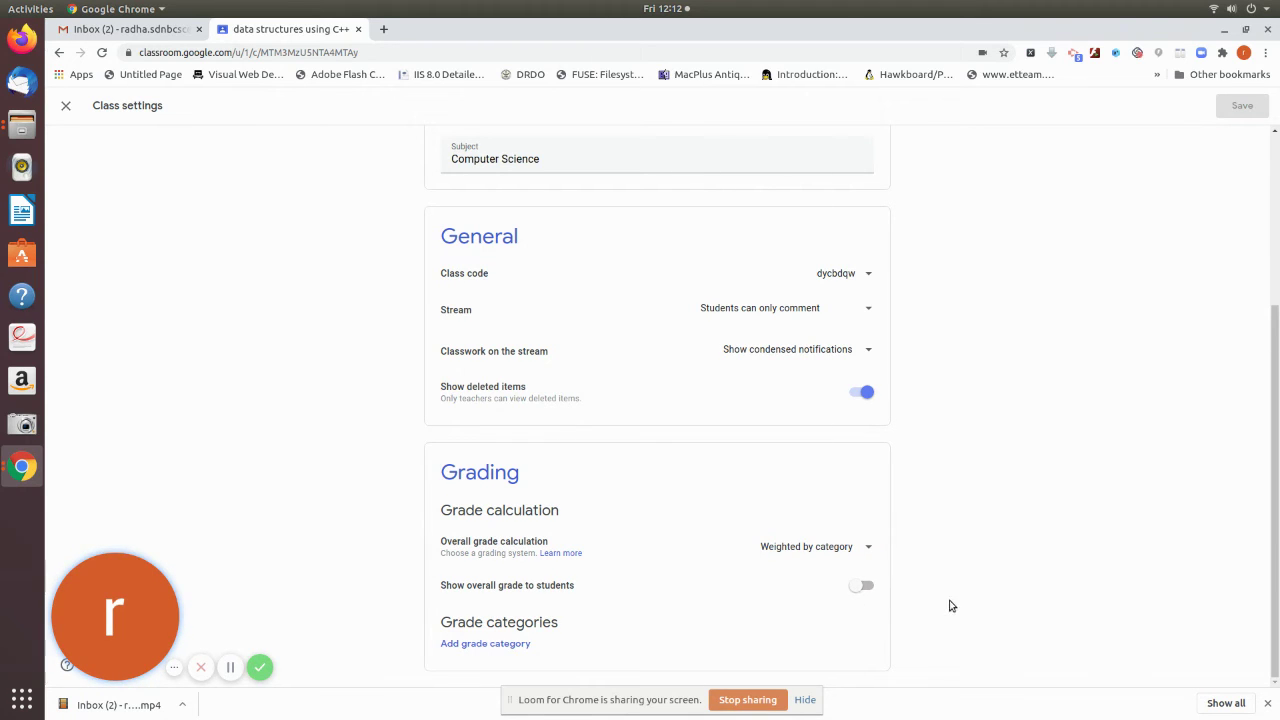
Step: Turn on showing the overall grade to students, and turn it off again
{"action": "left_click", "coordinate": [867, 587]}
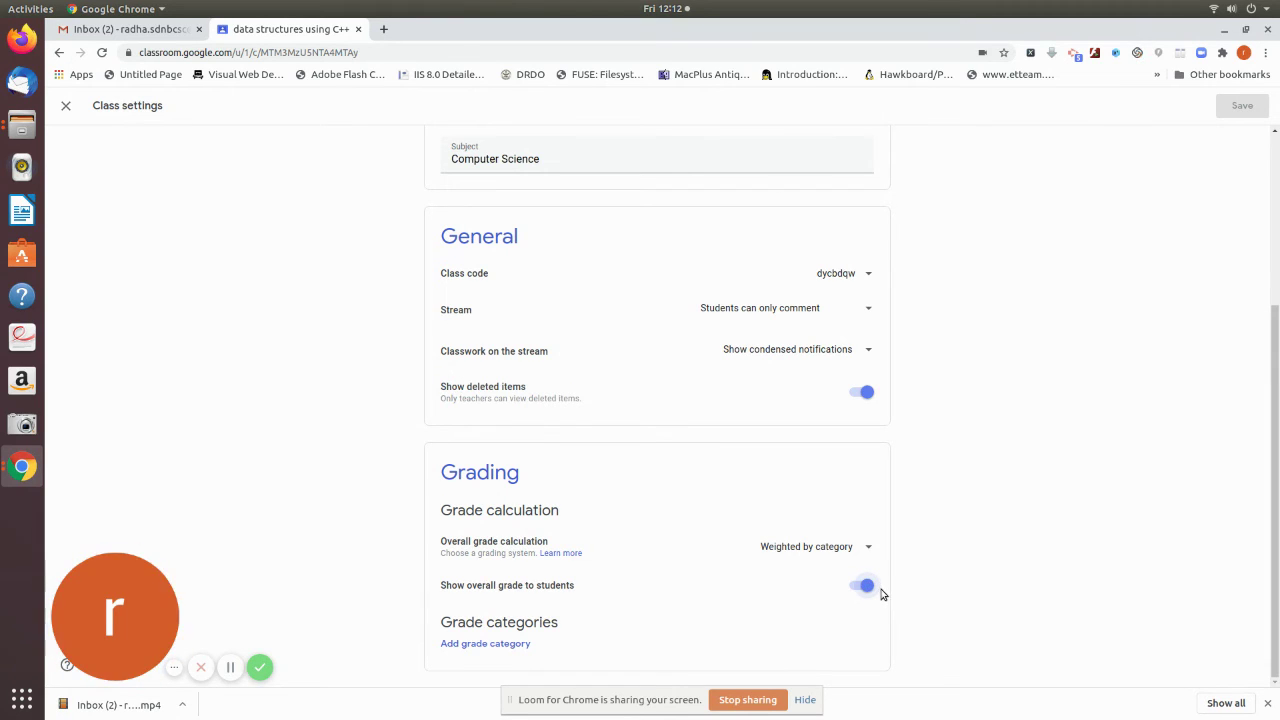
{"action": "left_click", "coordinate": [866, 587]}
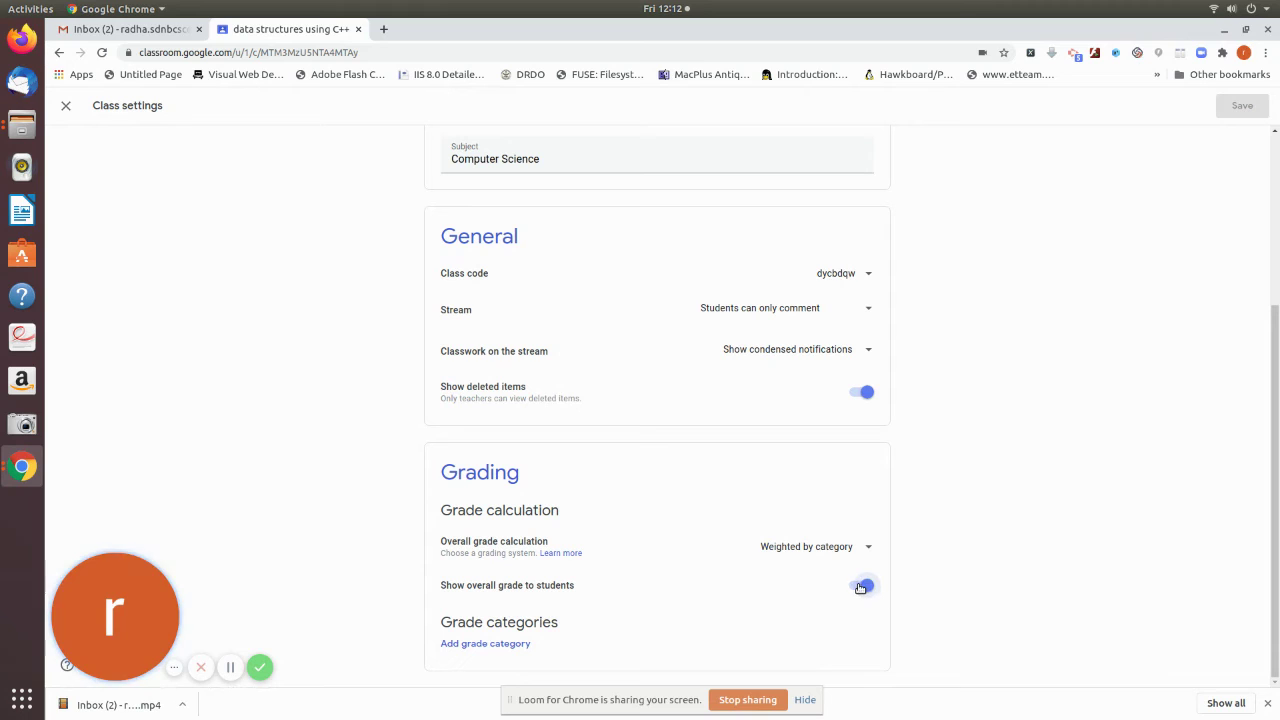
Step: Add a grade category named "assignment" with a percentage of 20%
{"action": "left_click", "coordinate": [458, 645]}
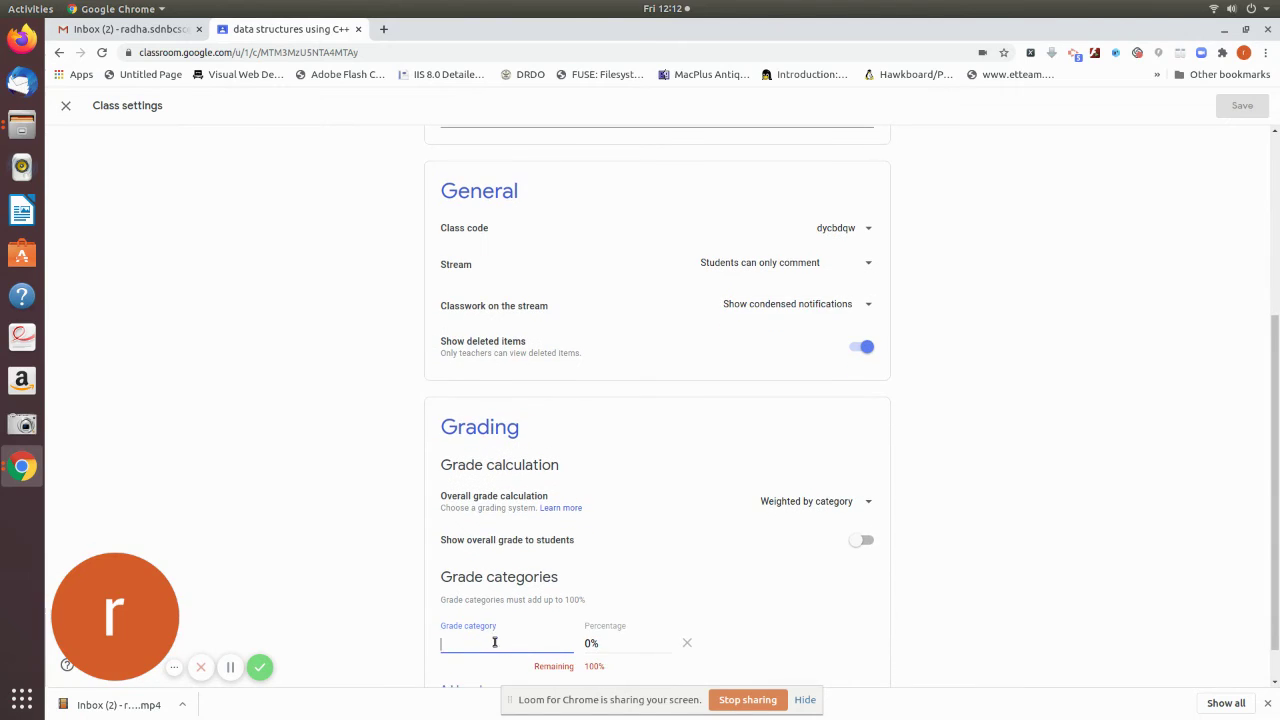
{"action": "scroll", "coordinate": [488, 643], "scroll_direction": "down", "scroll_amount": 2}
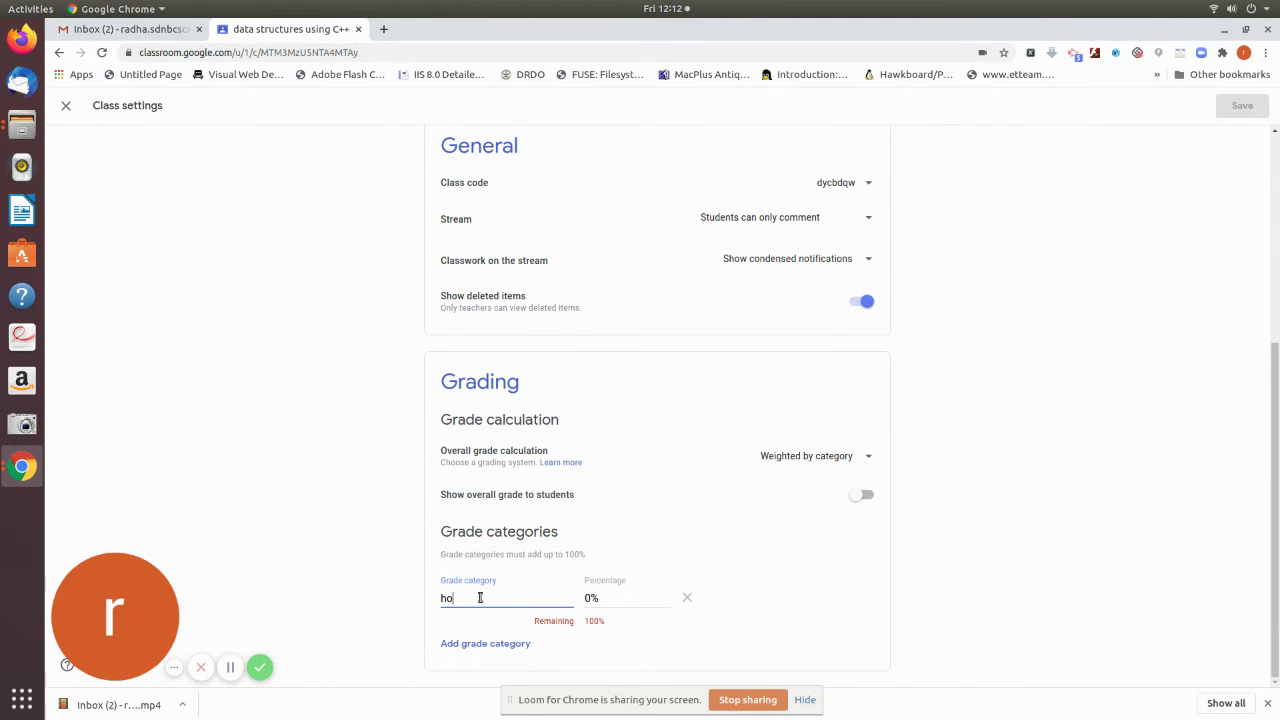
{"action": "type", "text": "ho"}
{"action": "key", "text": "BackSpace"}
{"action": "key", "text": "BackSpace"}
{"action": "type", "text": "a"}
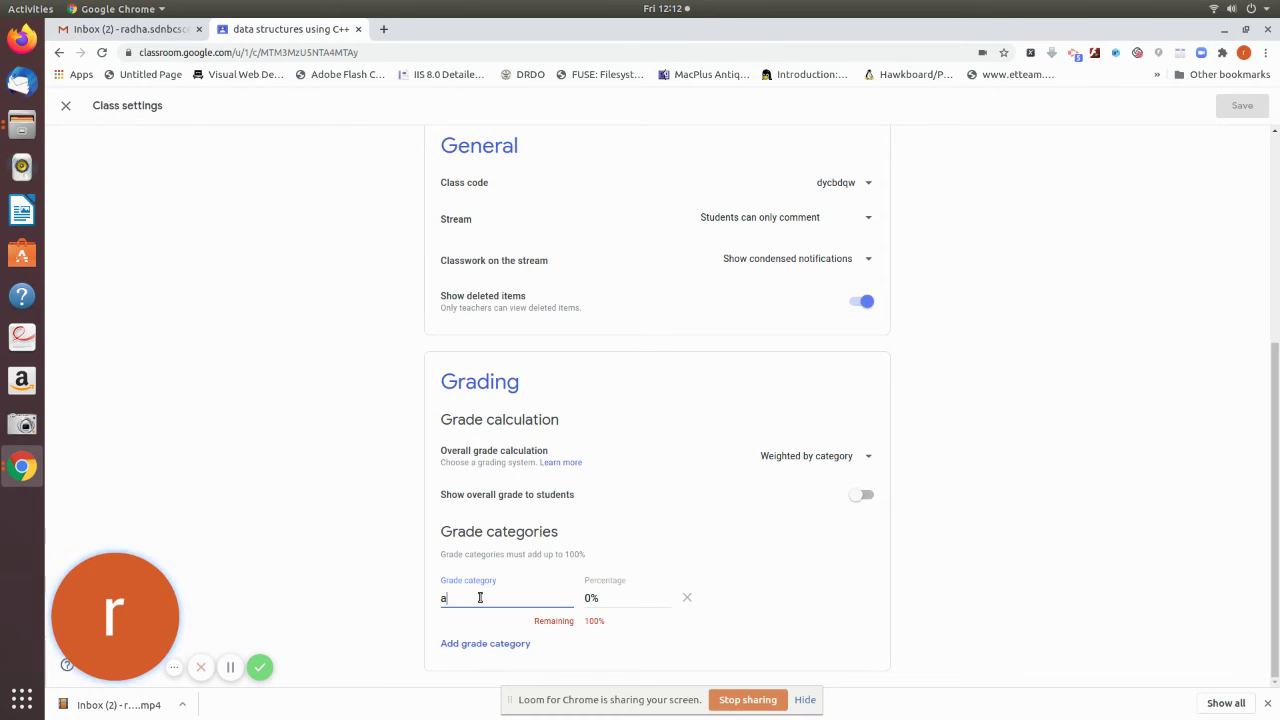
{"action": "type", "text": "ssignm"}
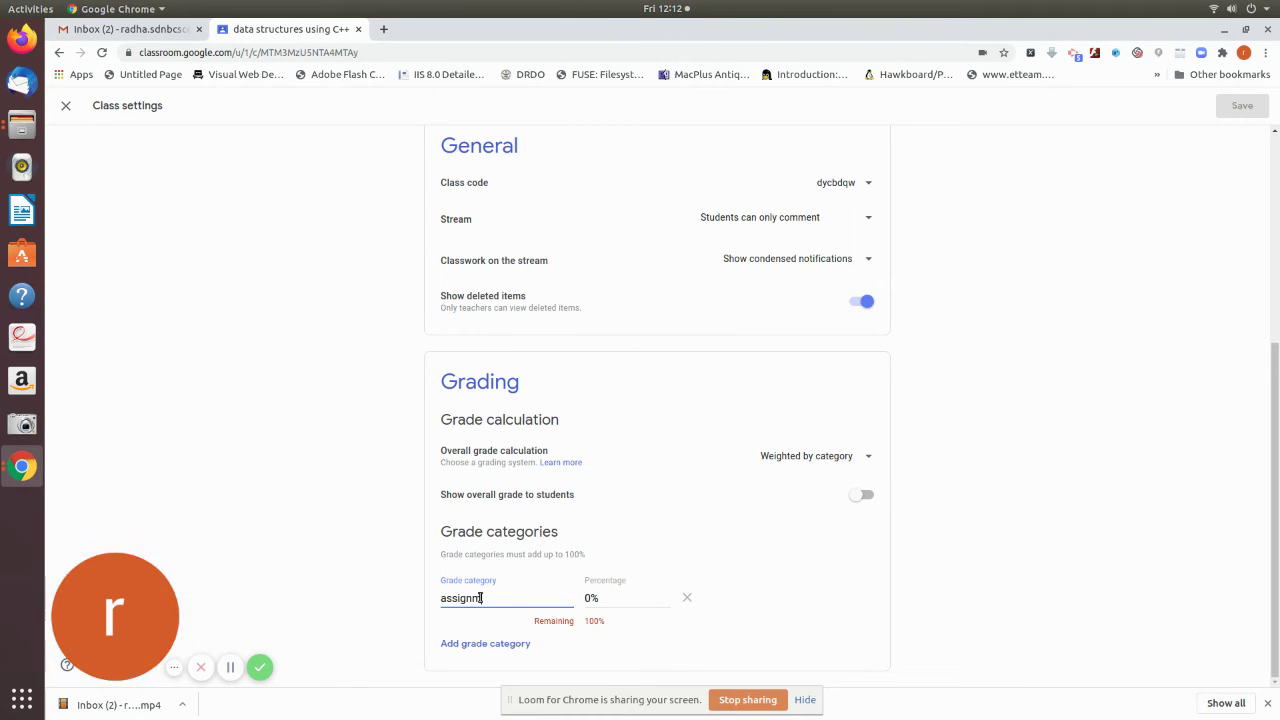
{"action": "type", "text": "ent"}
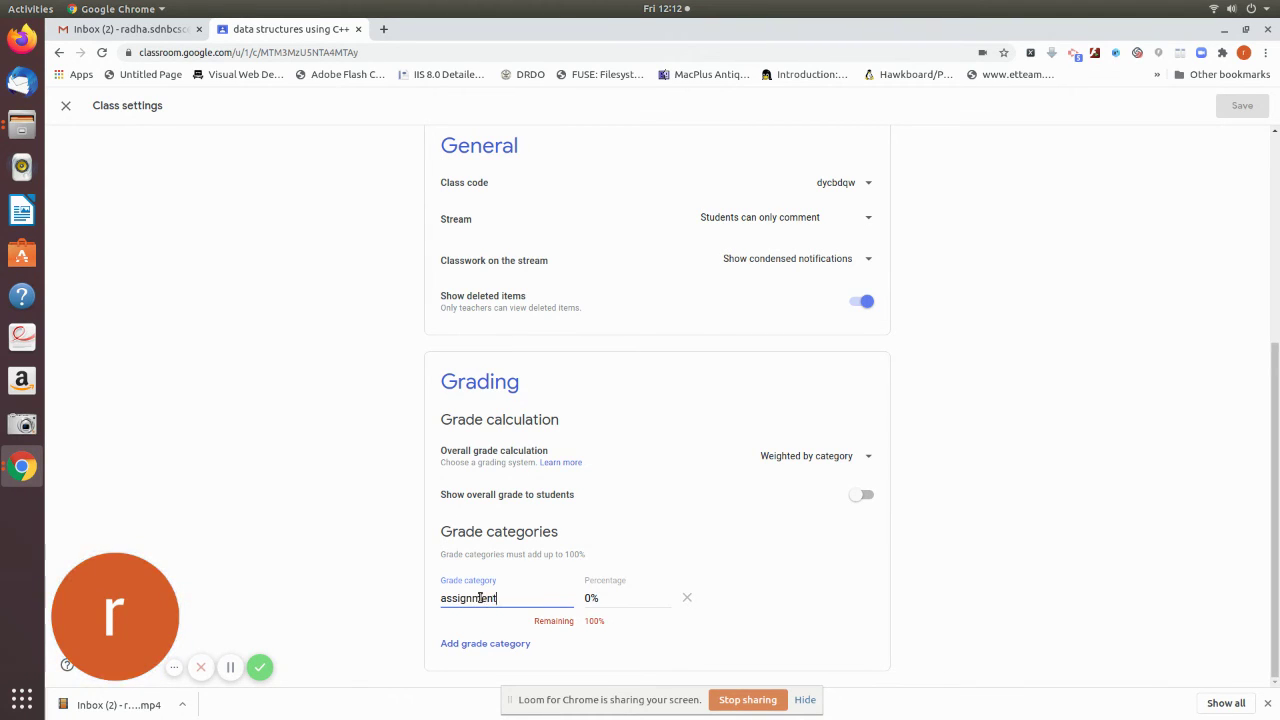
{"action": "left_click", "coordinate": [588, 598]}
{"action": "type", "text": "20"}
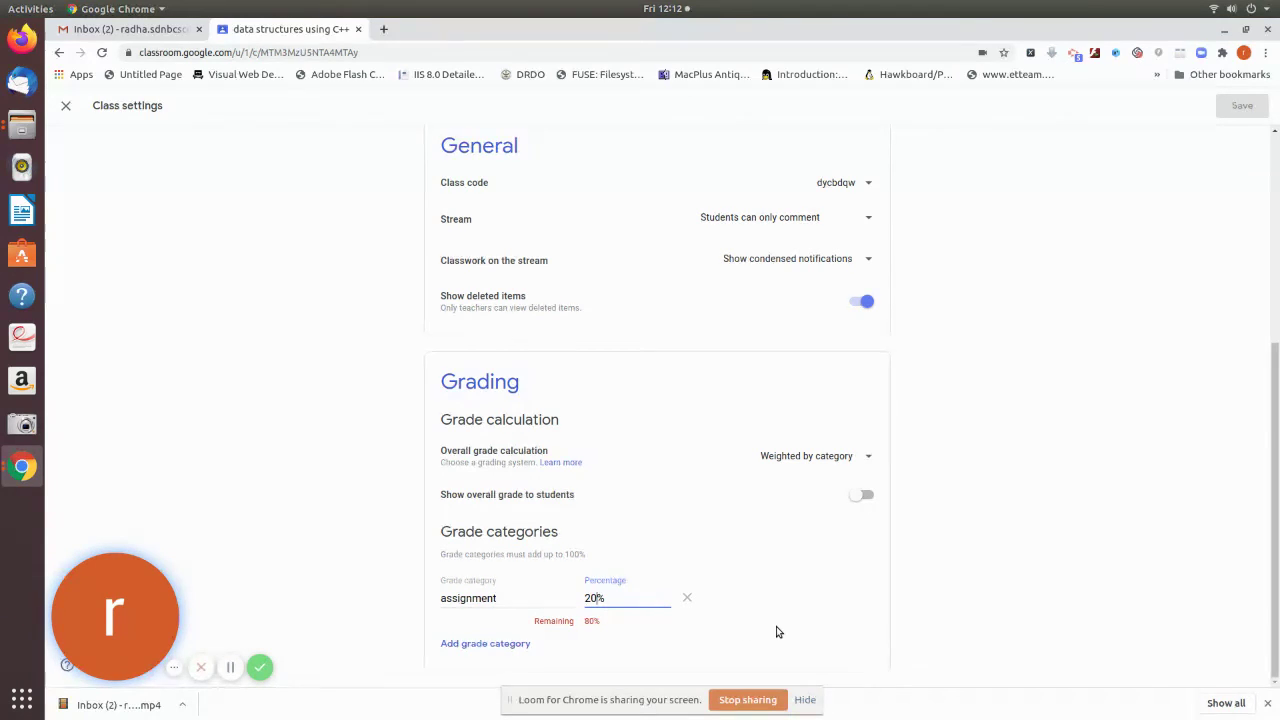
{"action": "left_click", "coordinate": [774, 631]}
Step: Add a second grade category named "attentive in classroom" with a percentage of 20%
{"action": "left_click", "coordinate": [478, 645]}
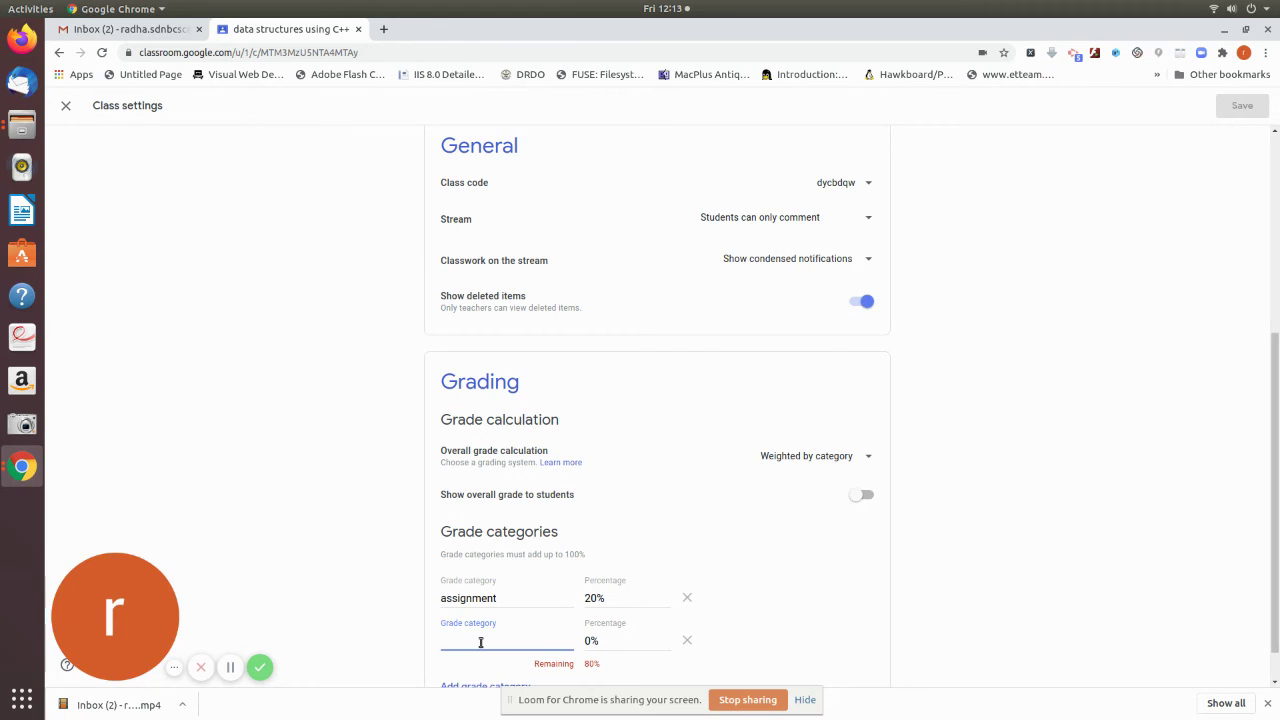
{"action": "type", "text": "att"}
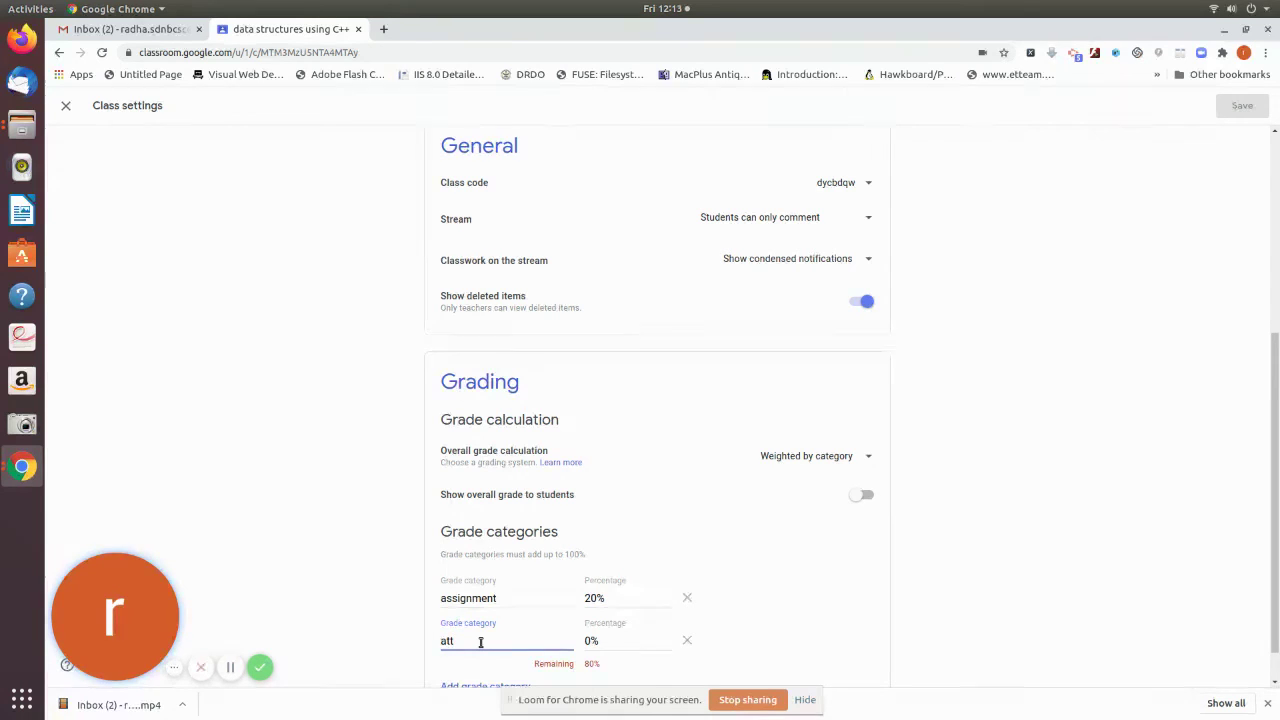
{"action": "key", "text": "BackSpace"}
{"action": "key", "text": "BackSpace"}
{"action": "type", "text": "nswering"}
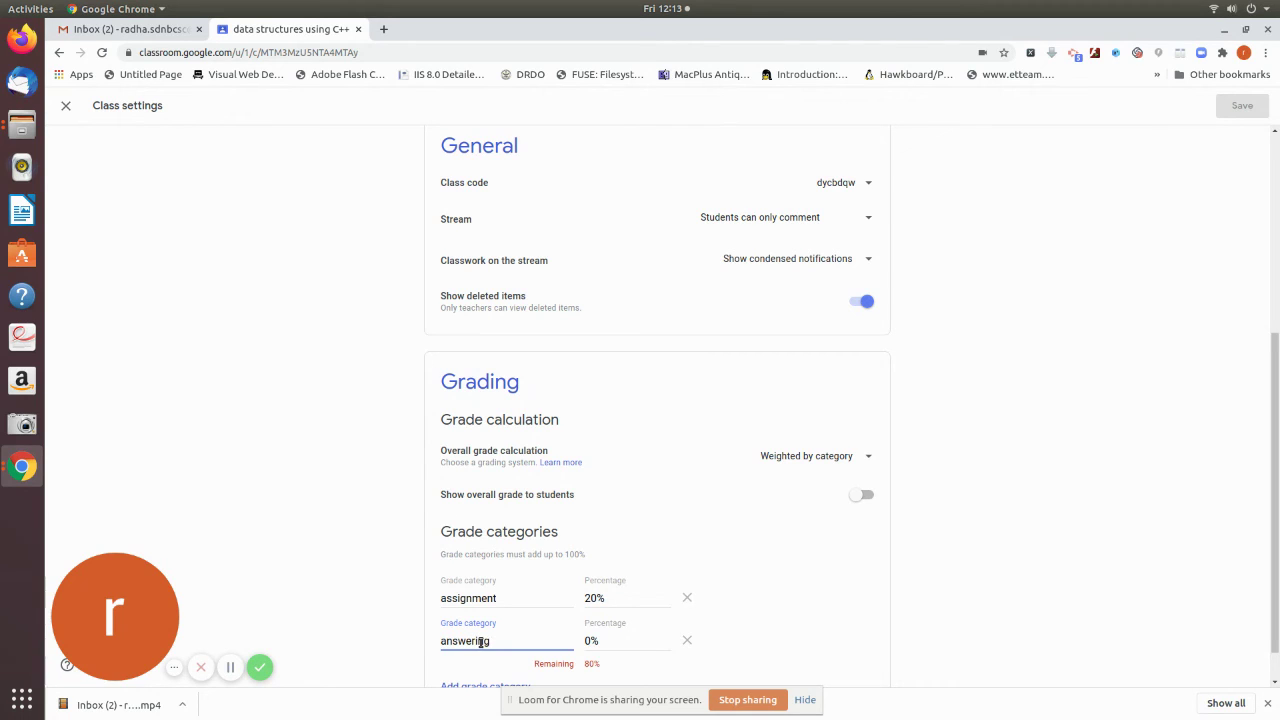
{"action": "key", "text": "BackSpace"}
{"action": "type", "text": "ttenti"}
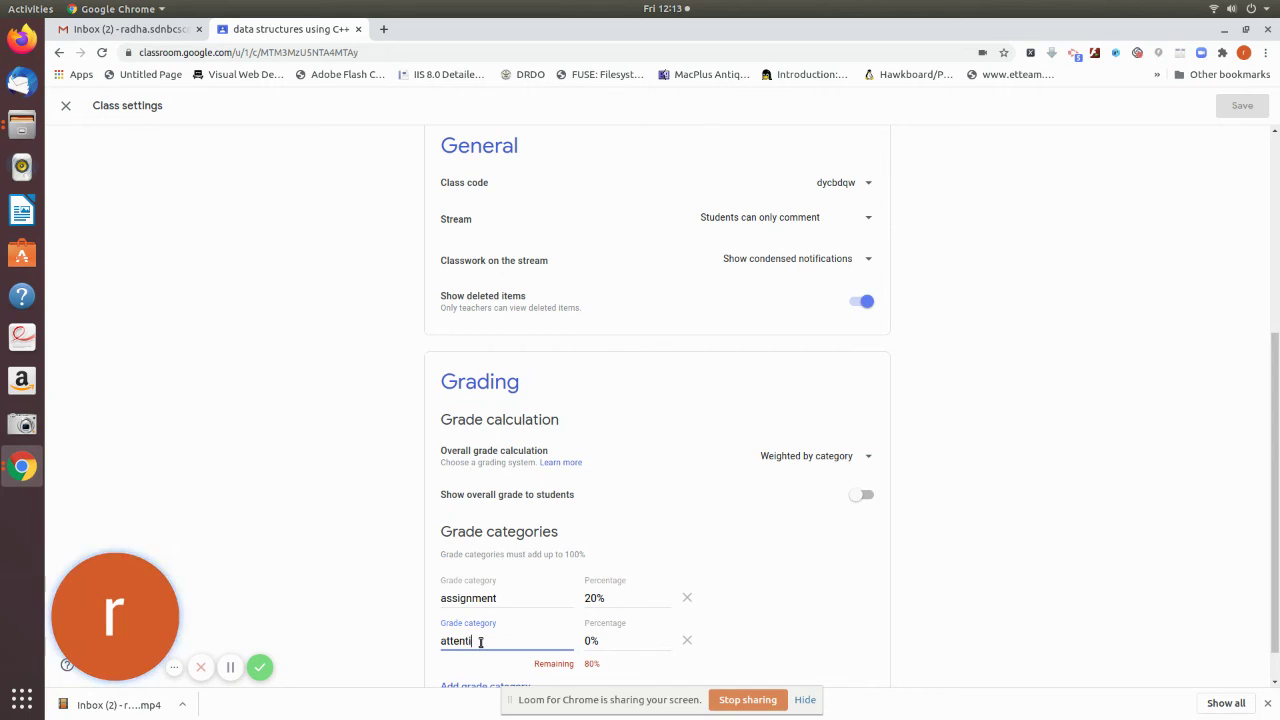
{"action": "type", "text": "ve in classroo"}
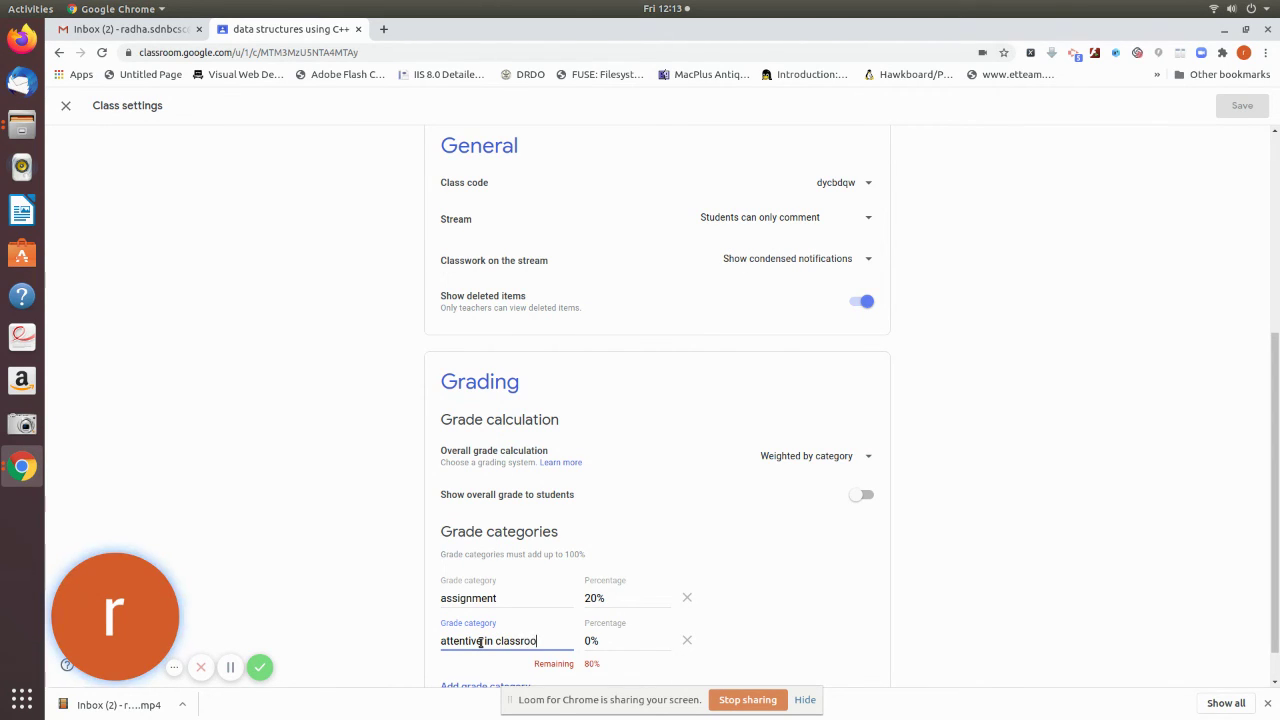
{"action": "type", "text": "m"}
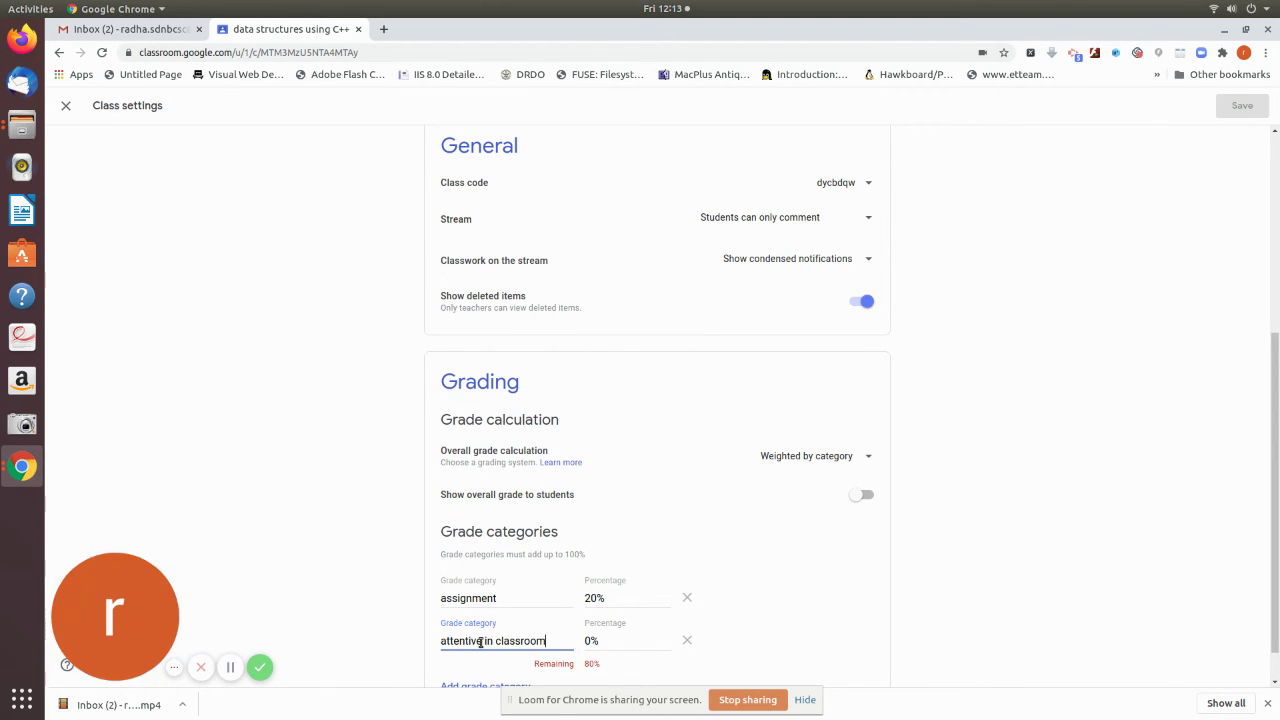
{"action": "left_click", "coordinate": [602, 640]}
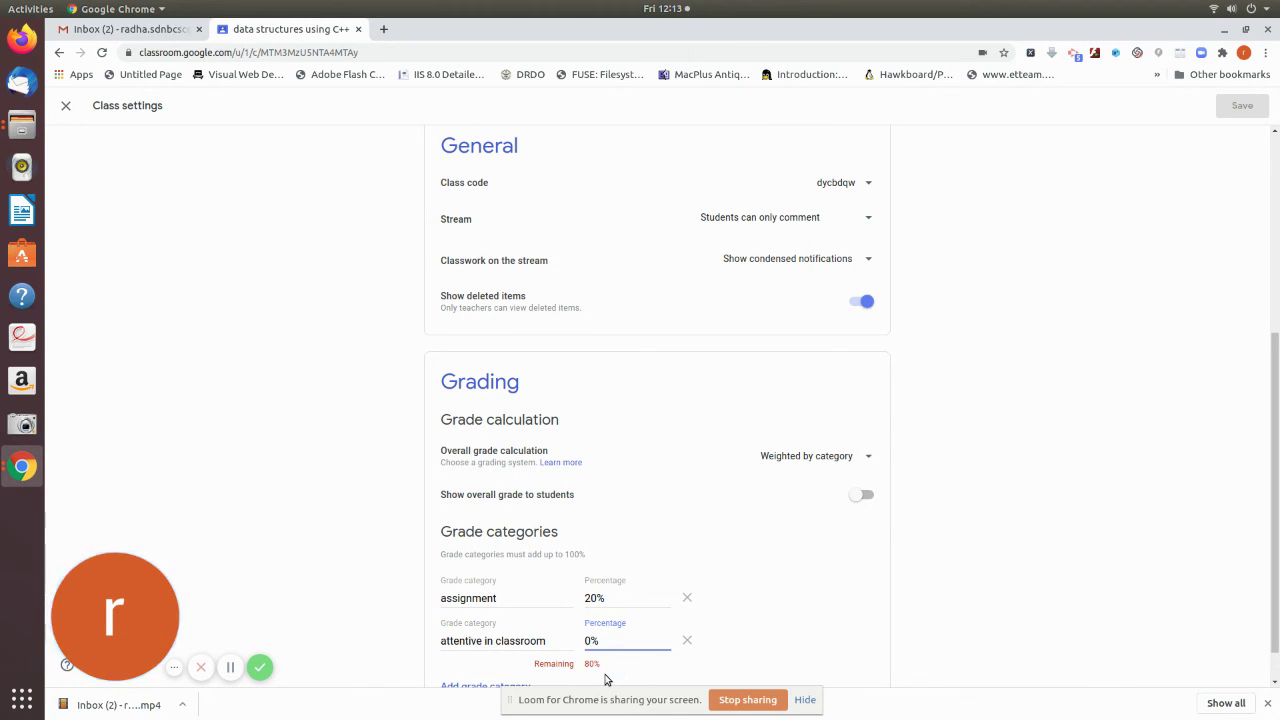
{"action": "key", "text": "BackSpace"}
{"action": "type", "text": "20"}
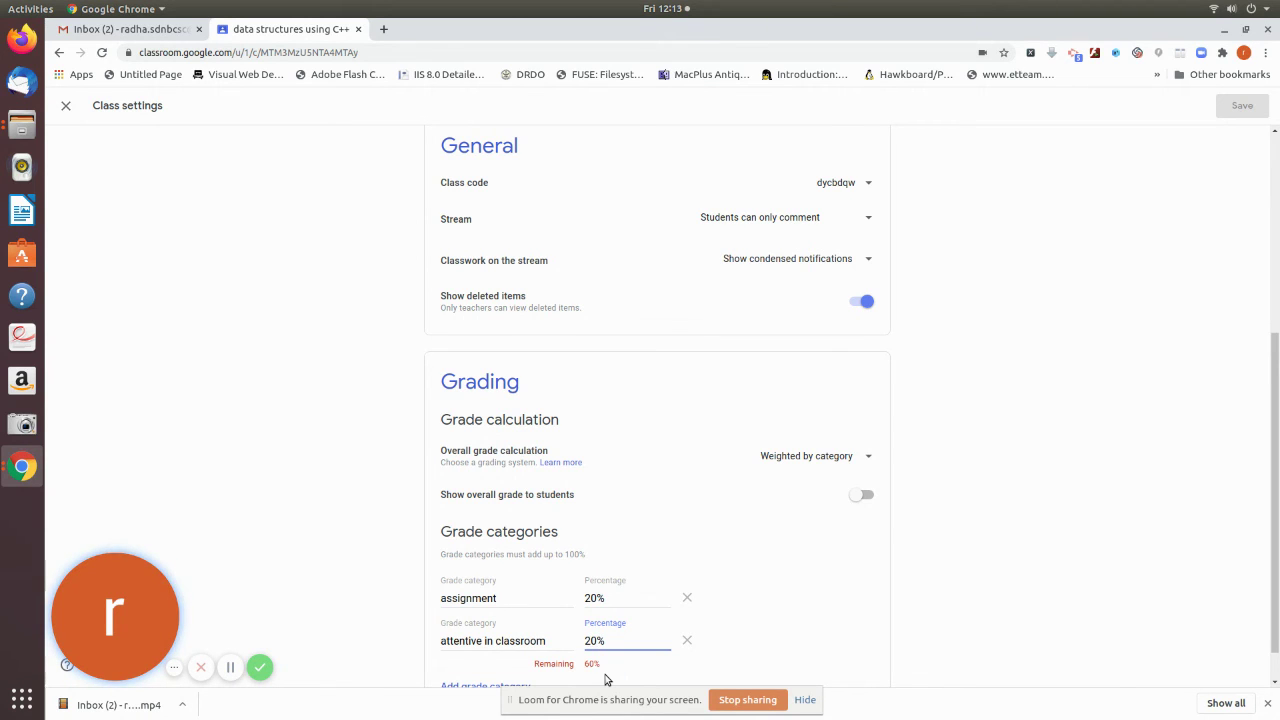
Step: Add a third grade category named "attendance" at 20%, and change its percentage to 10%
{"action": "scroll", "coordinate": [605, 680], "scroll_direction": "down", "scroll_amount": 1}
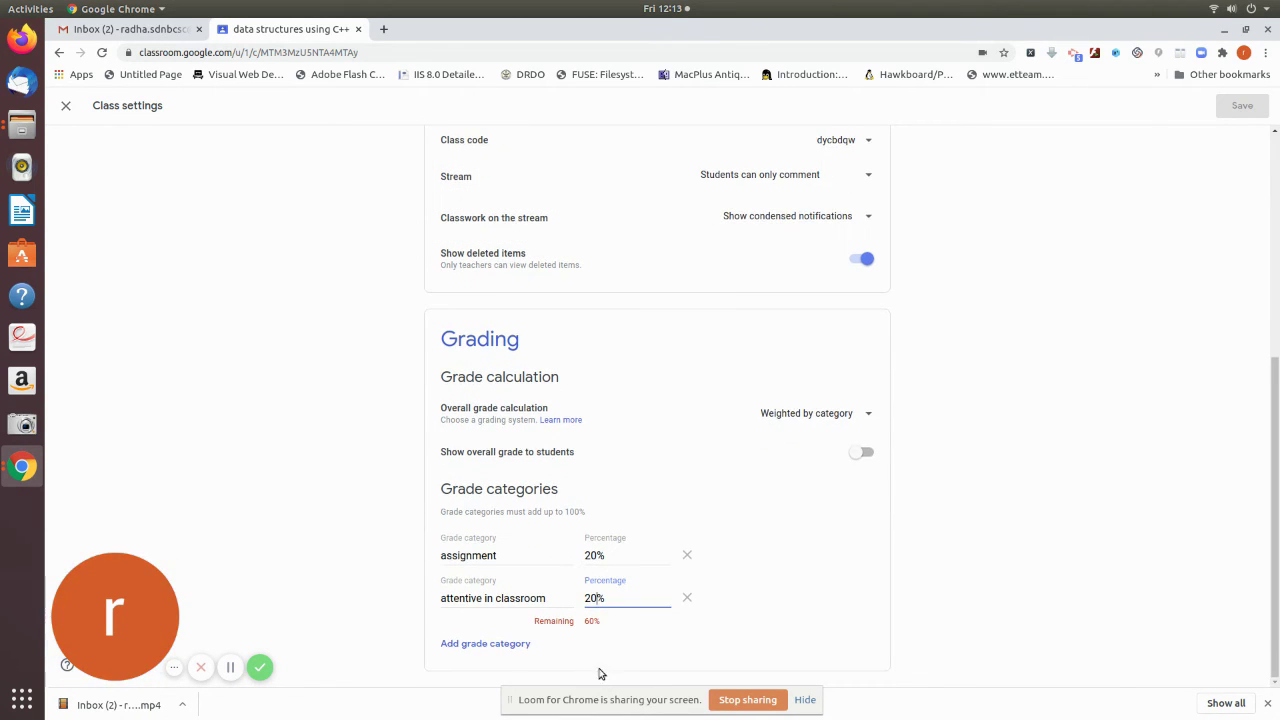
{"action": "left_click", "coordinate": [489, 644]}
{"action": "type", "text": "att"}
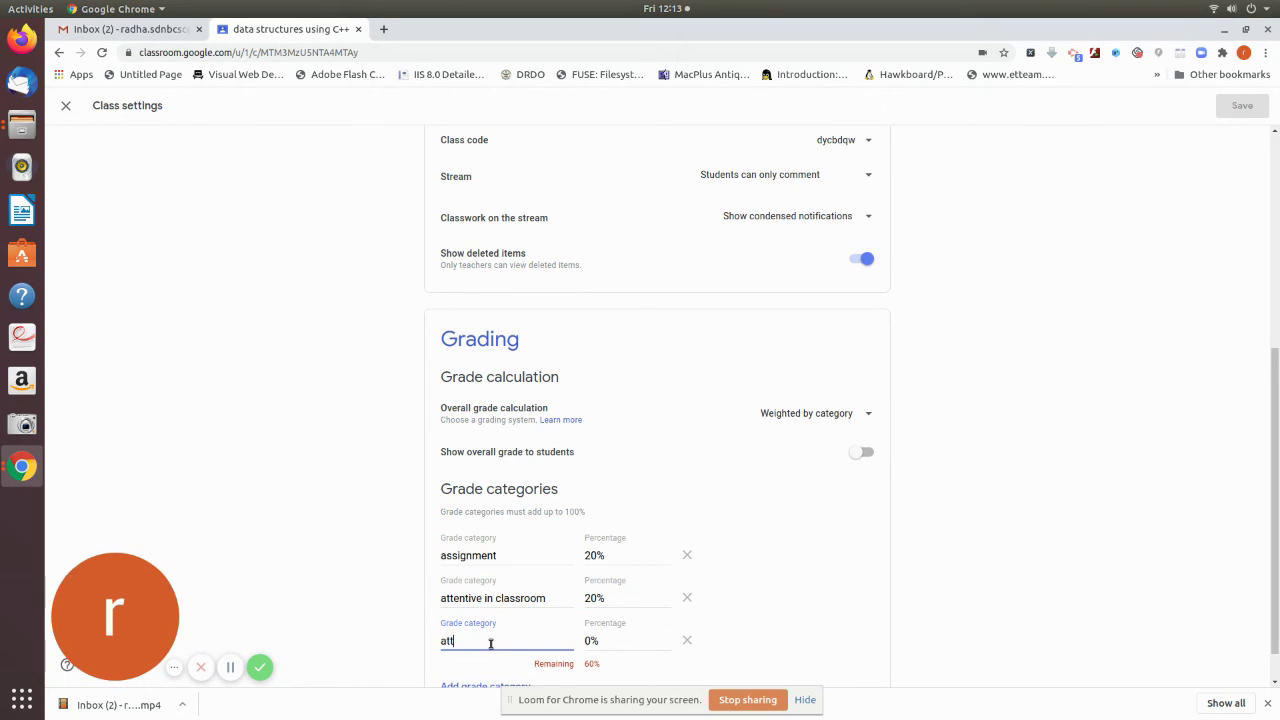
{"action": "type", "text": "endance"}
{"action": "left_click", "coordinate": [592, 642]}
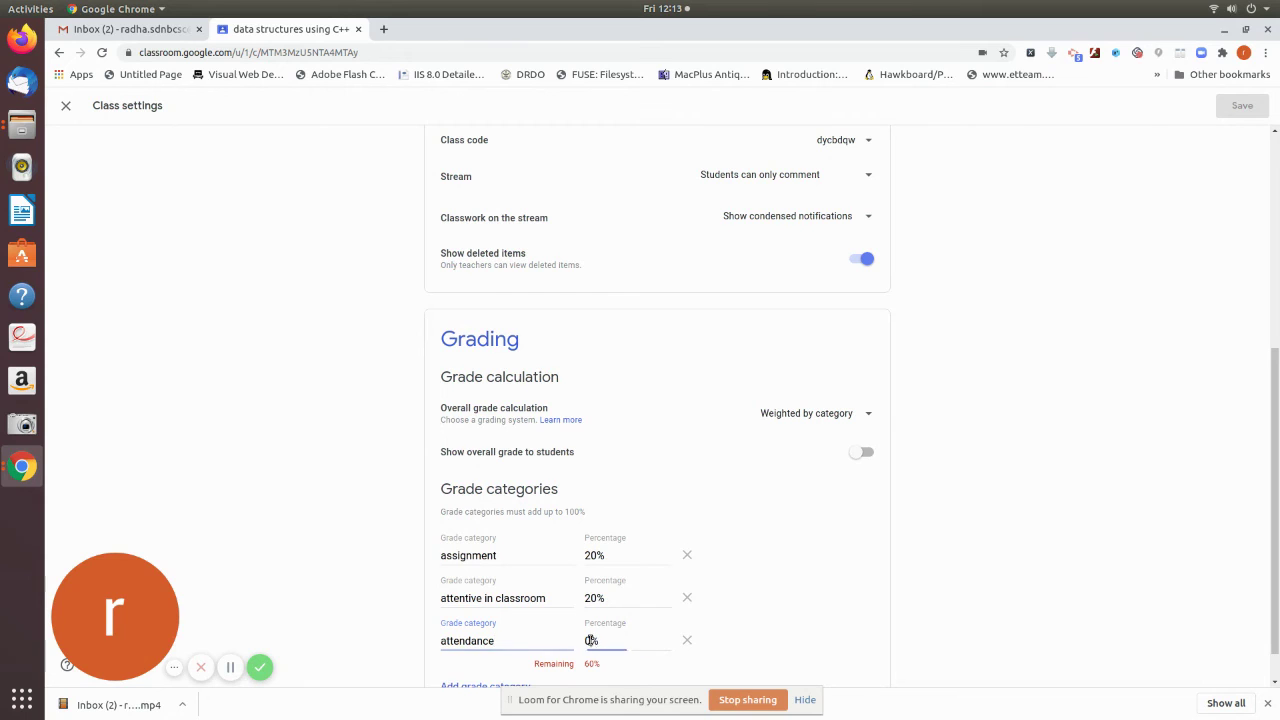
{"action": "key", "text": "BackSpace"}
{"action": "type", "text": "20"}
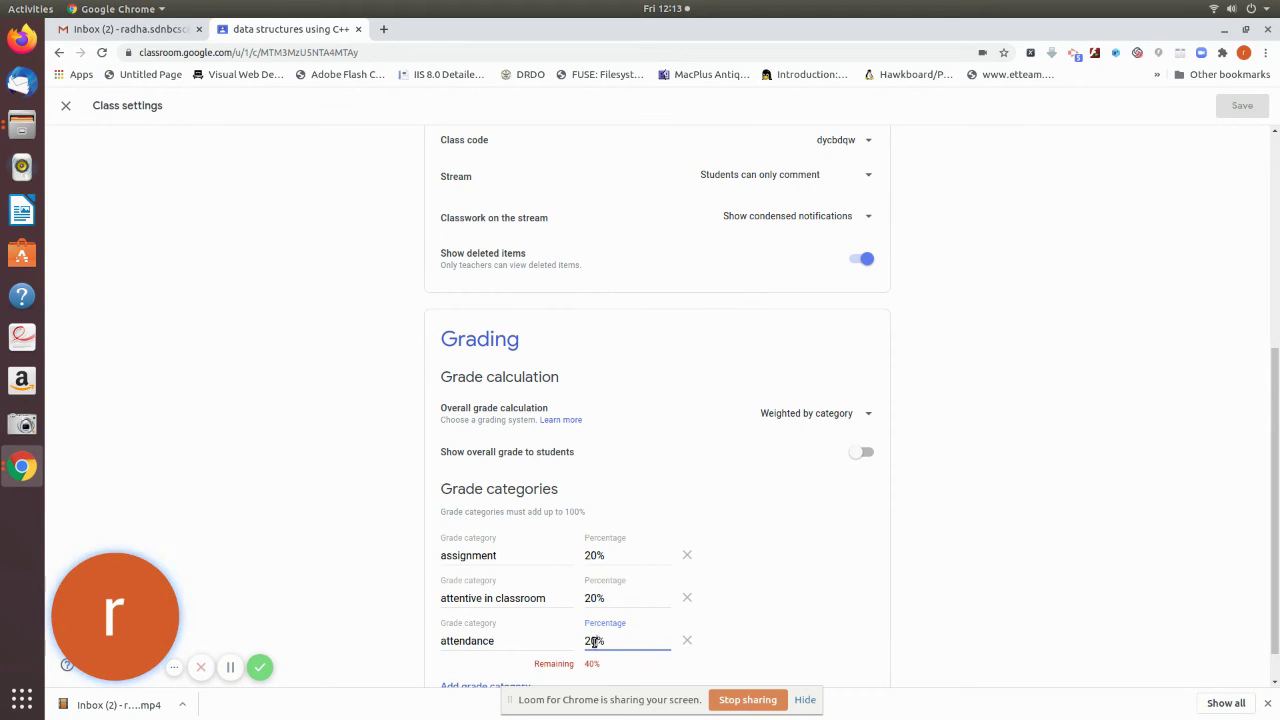
{"action": "scroll", "coordinate": [444, 650], "scroll_direction": "down", "scroll_amount": 1}
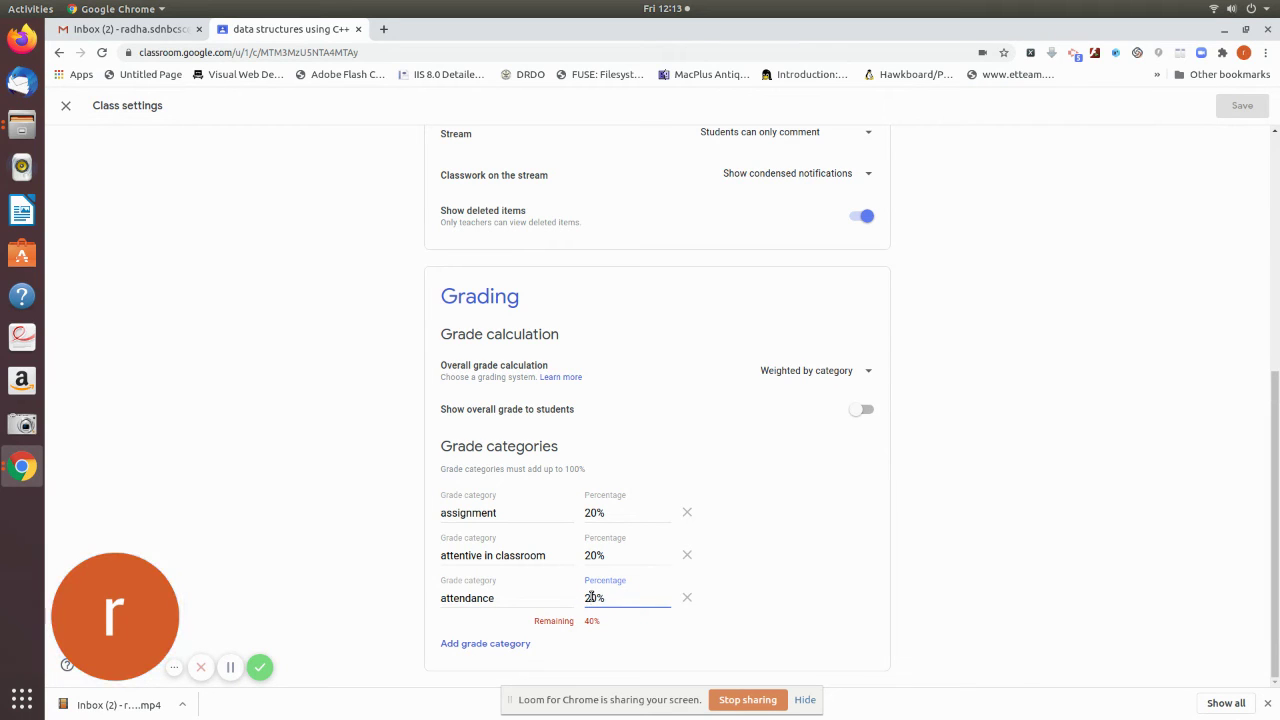
Step: Add a fourth grade category named "quiz" with a percentage of 20%
{"action": "left_click", "coordinate": [503, 644]}
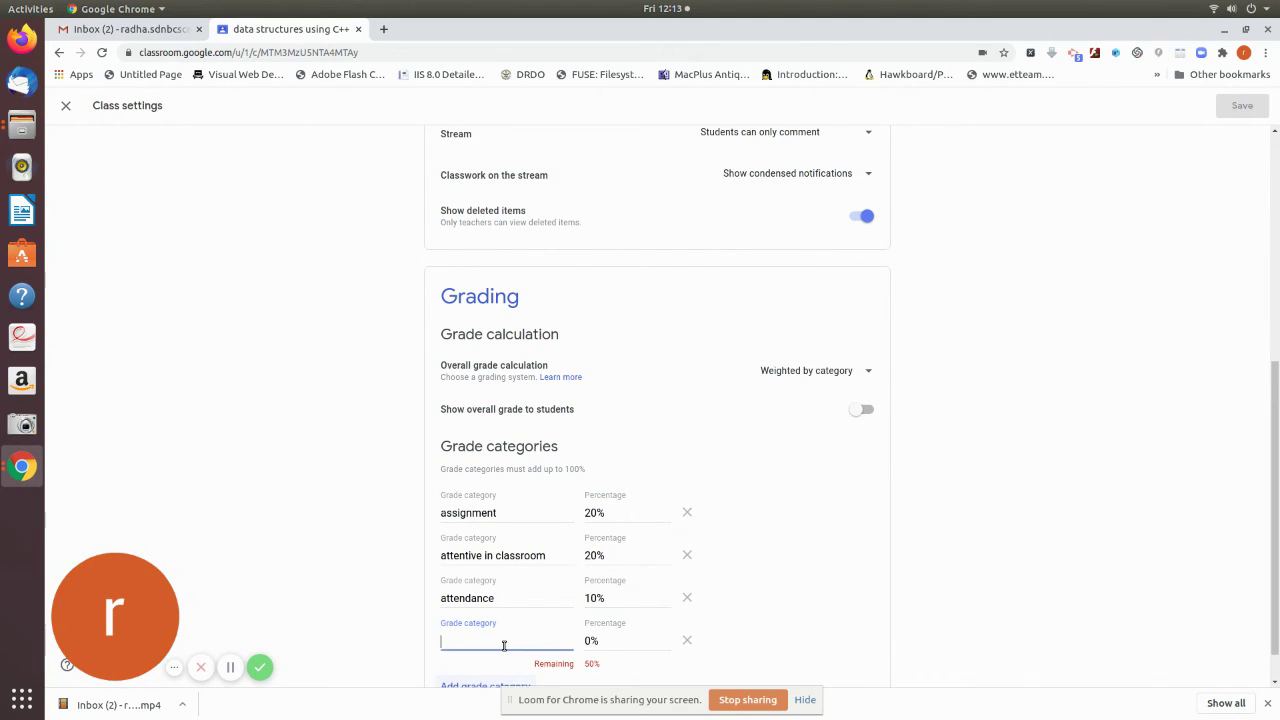
{"action": "type", "text": "quiz"}
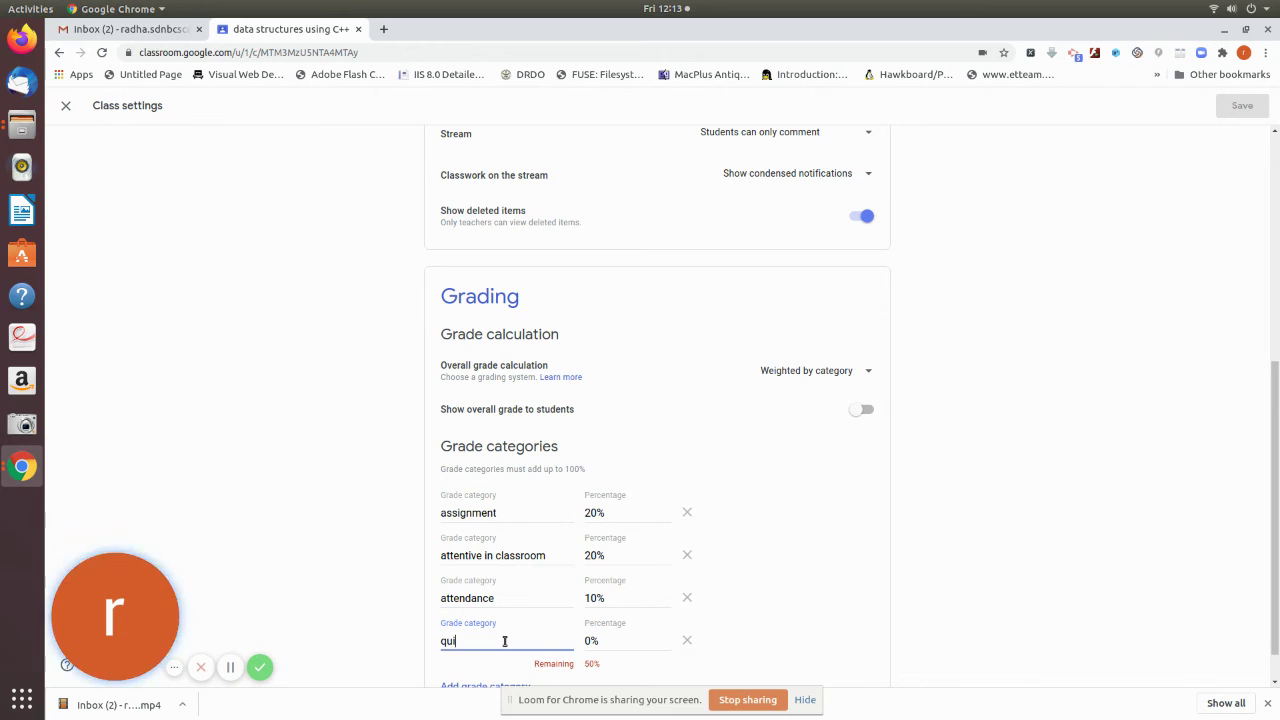
{"action": "left_click", "coordinate": [590, 638]}
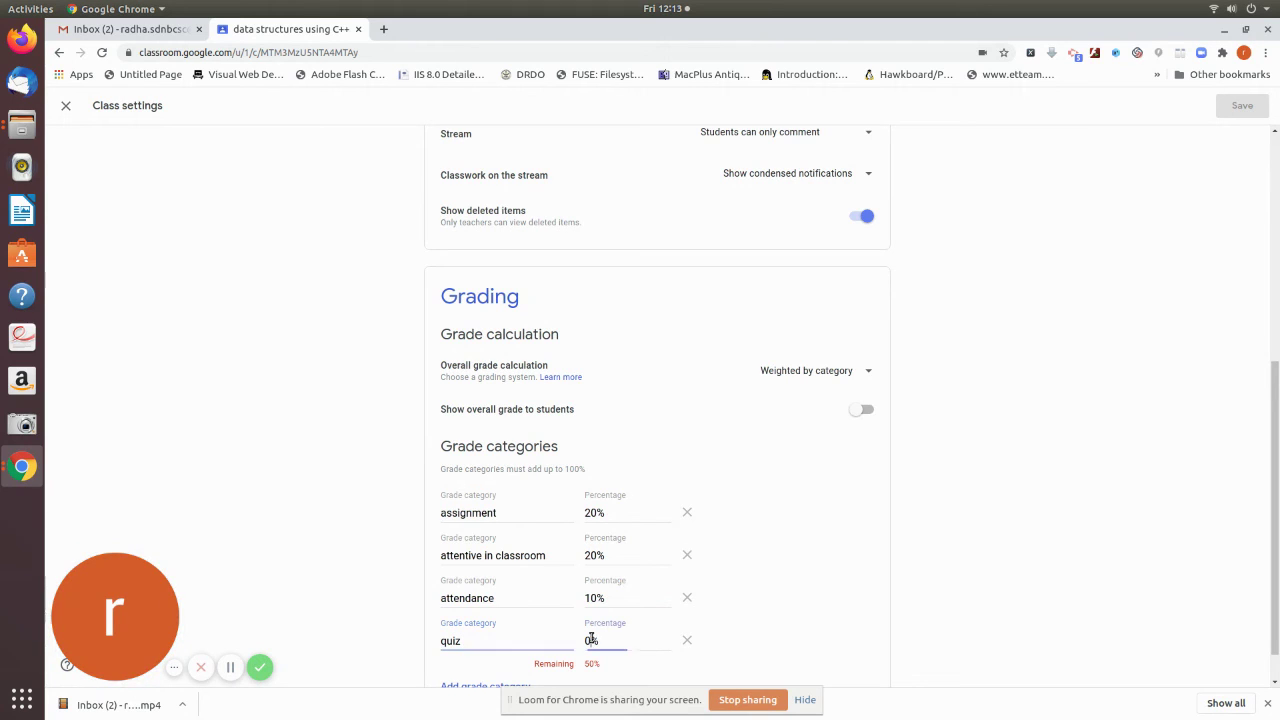
{"action": "type", "text": "20"}
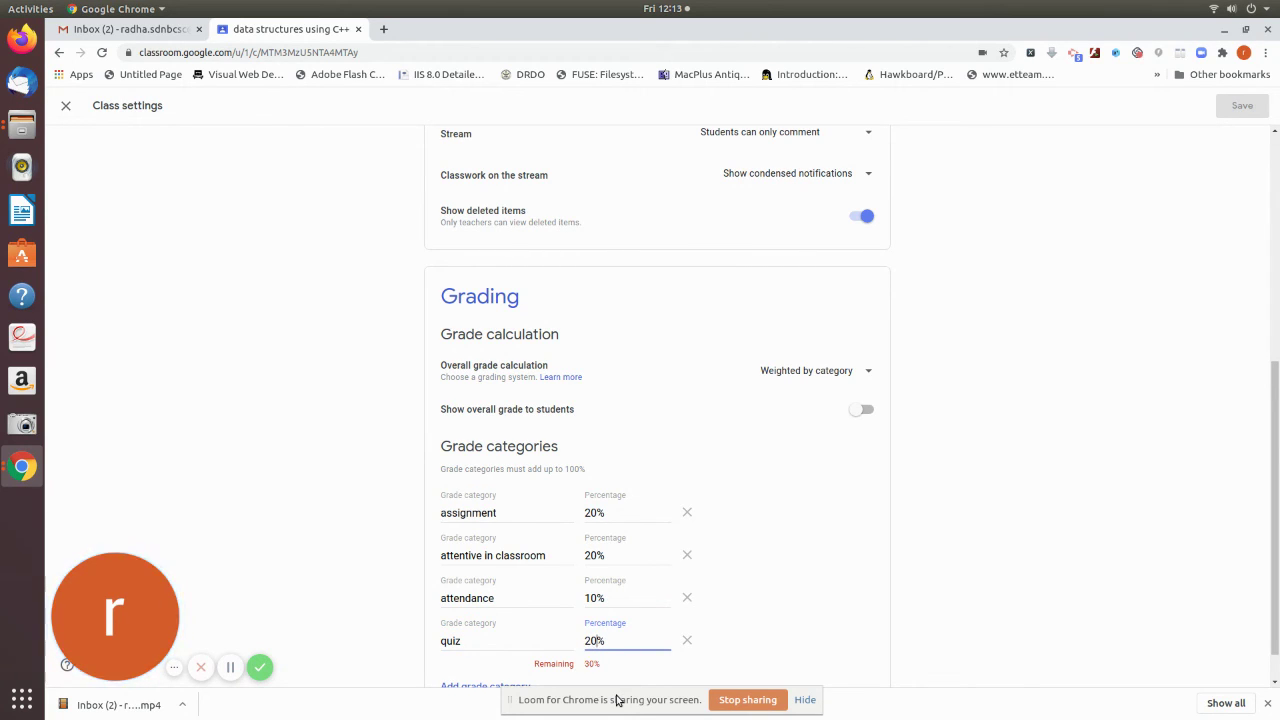
{"action": "scroll", "coordinate": [654, 614], "scroll_direction": "down", "scroll_amount": 1}
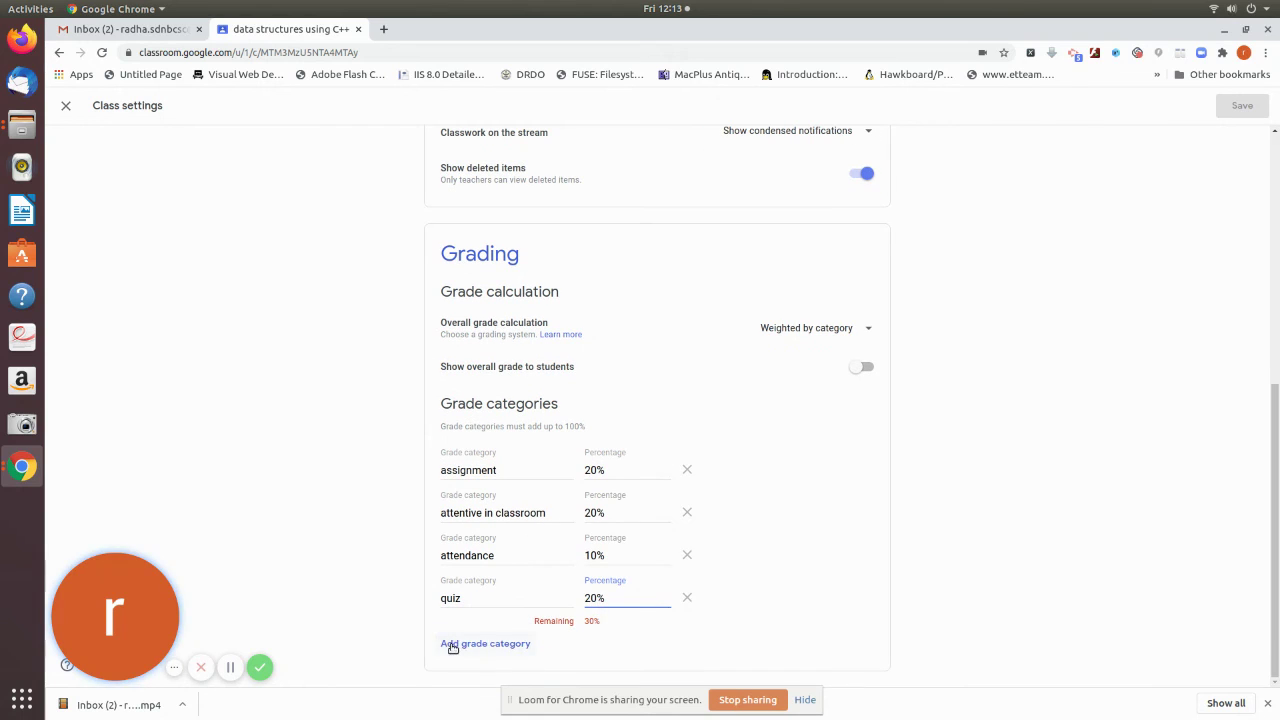
Step: Add a fifth grade category named "exam" with a percentage of 30%
{"action": "left_click", "coordinate": [445, 644]}
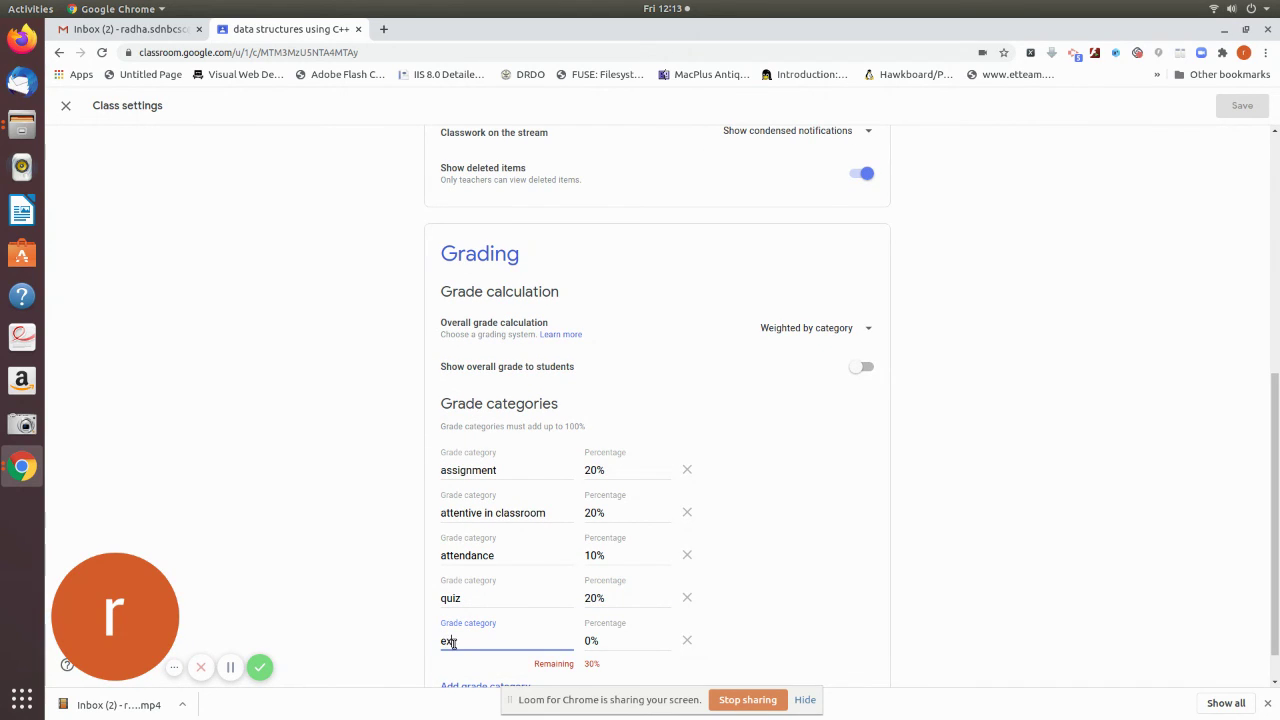
{"action": "type", "text": "exam"}
{"action": "left_click", "coordinate": [602, 638]}
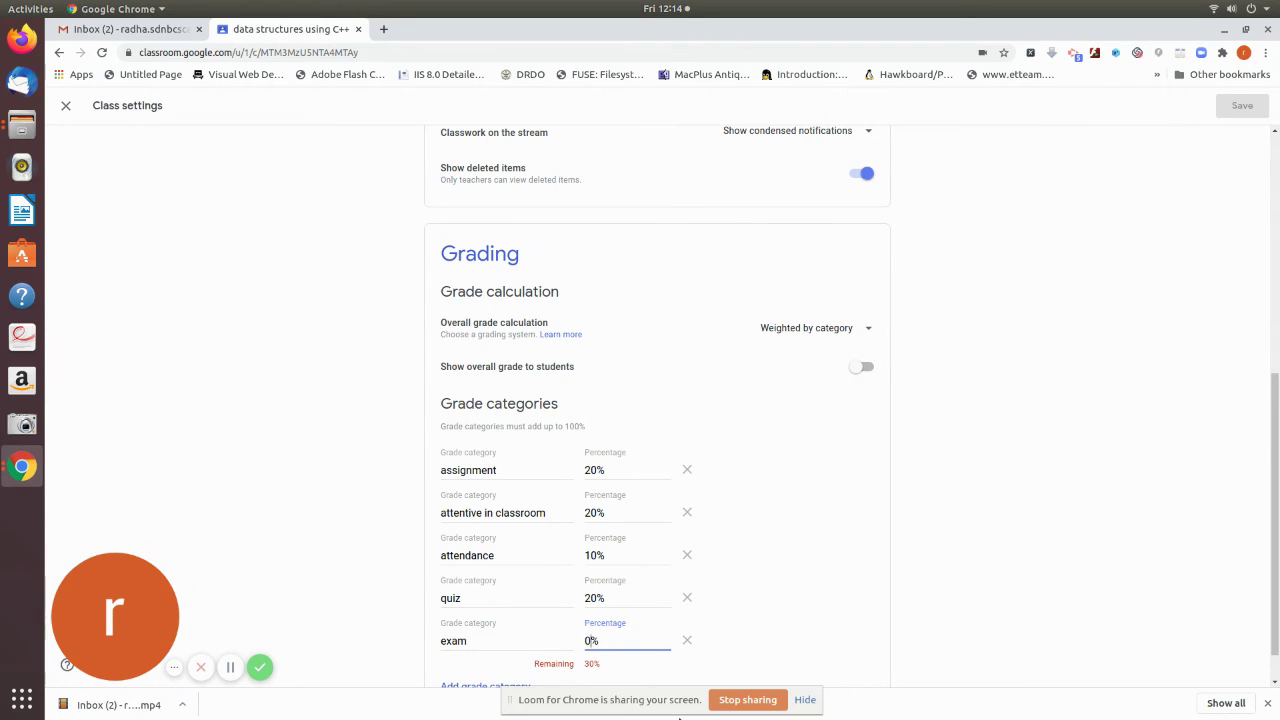
{"action": "key", "text": "BackSpace"}
{"action": "type", "text": "30"}
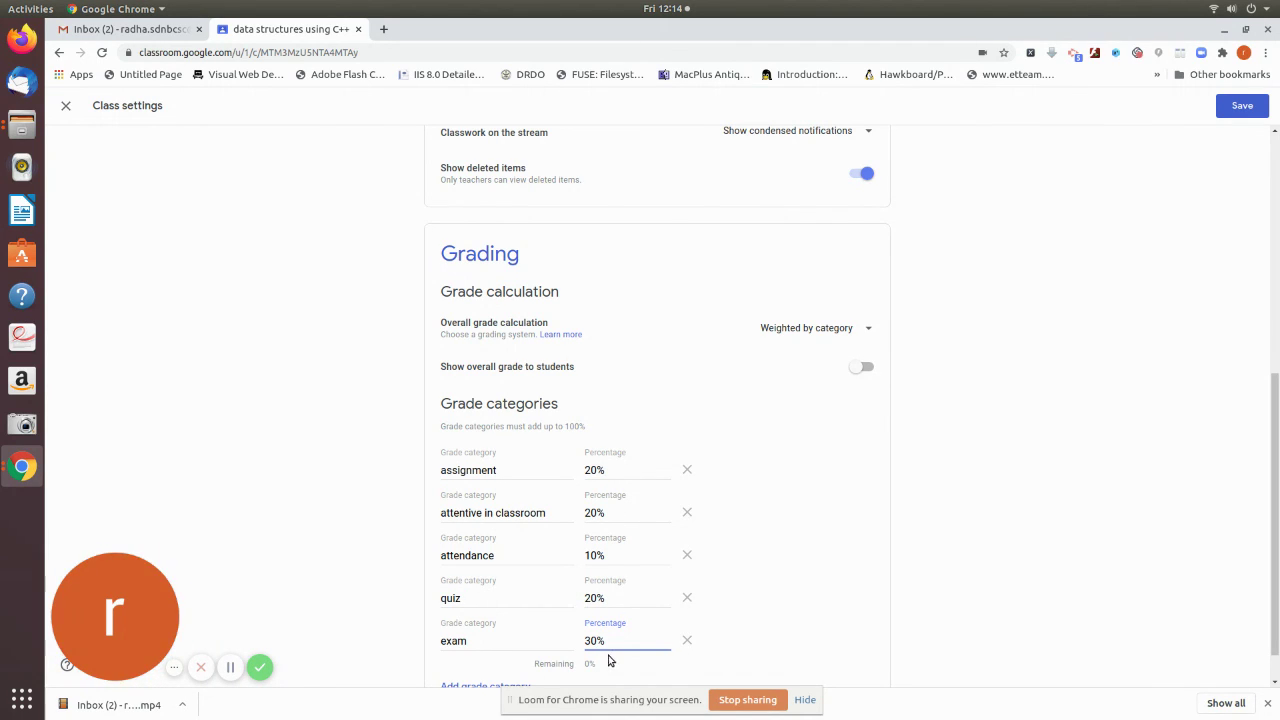
{"action": "left_click", "coordinate": [830, 615]}
Step: Try adding a sixth grade category named "attitude" at 10%, and remove that category again
{"action": "scroll", "coordinate": [623, 652], "scroll_direction": "down", "scroll_amount": 1}
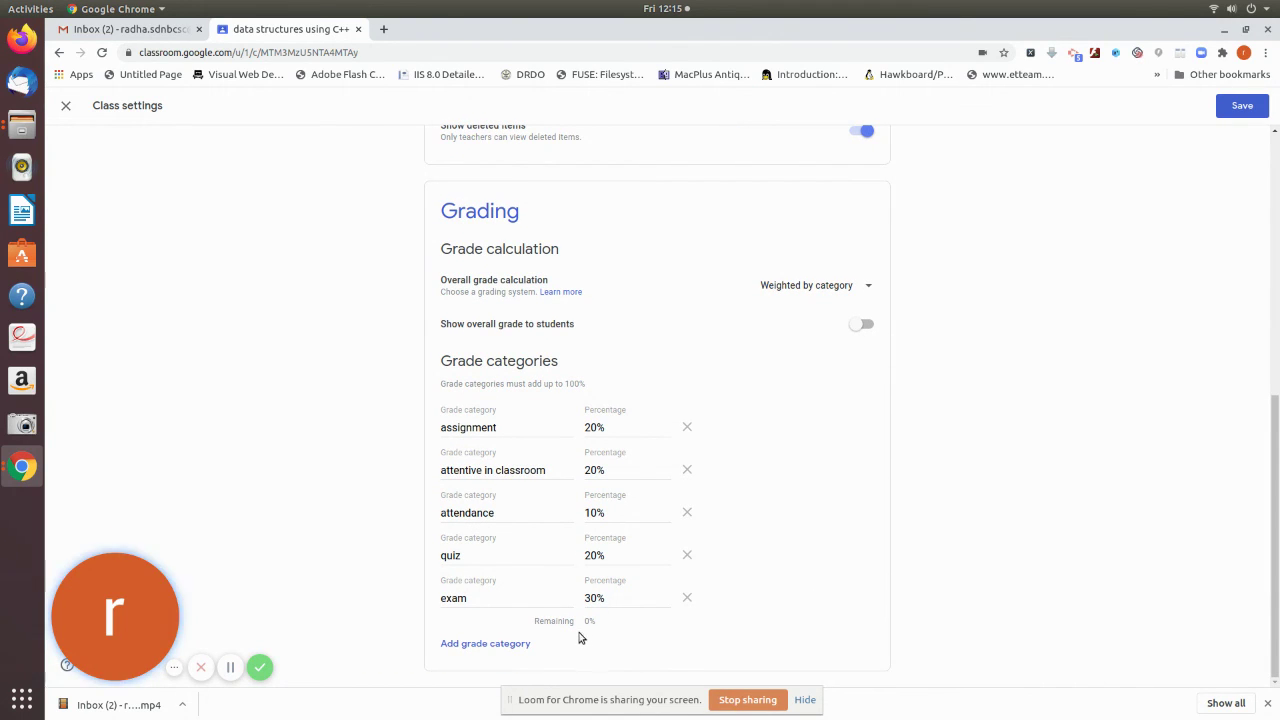
{"action": "left_click", "coordinate": [512, 643]}
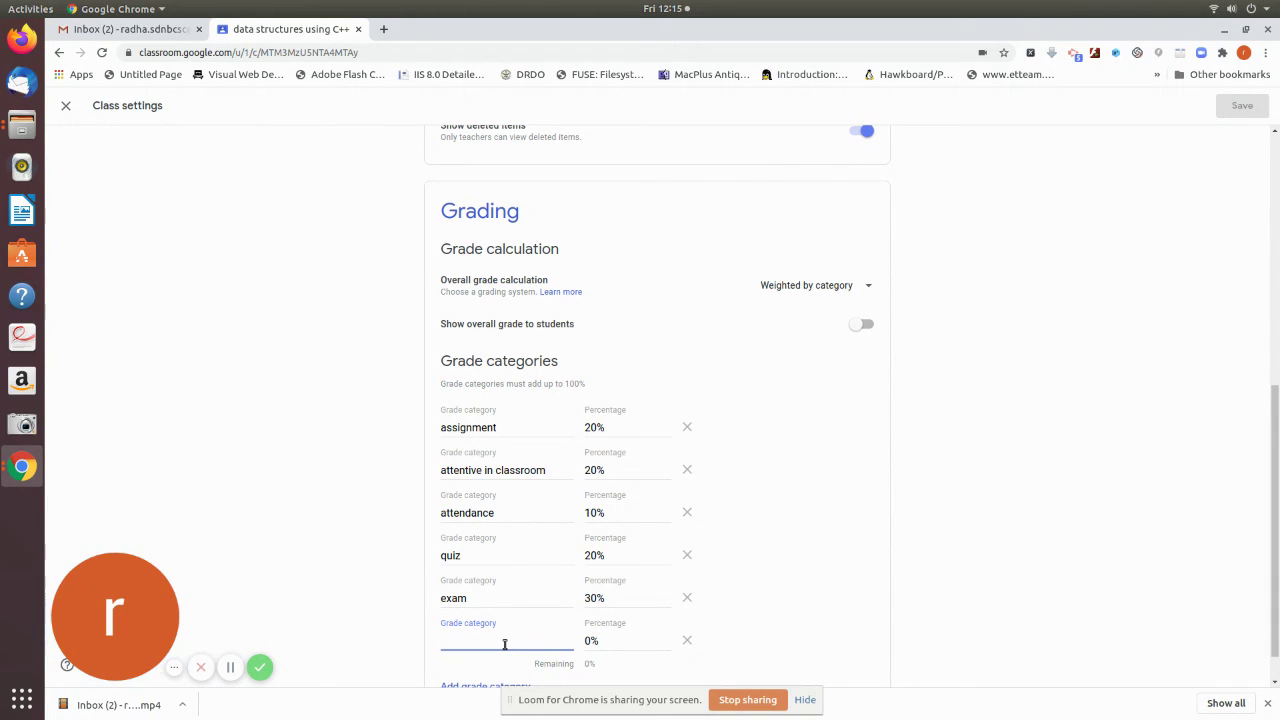
{"action": "type", "text": "exam"}
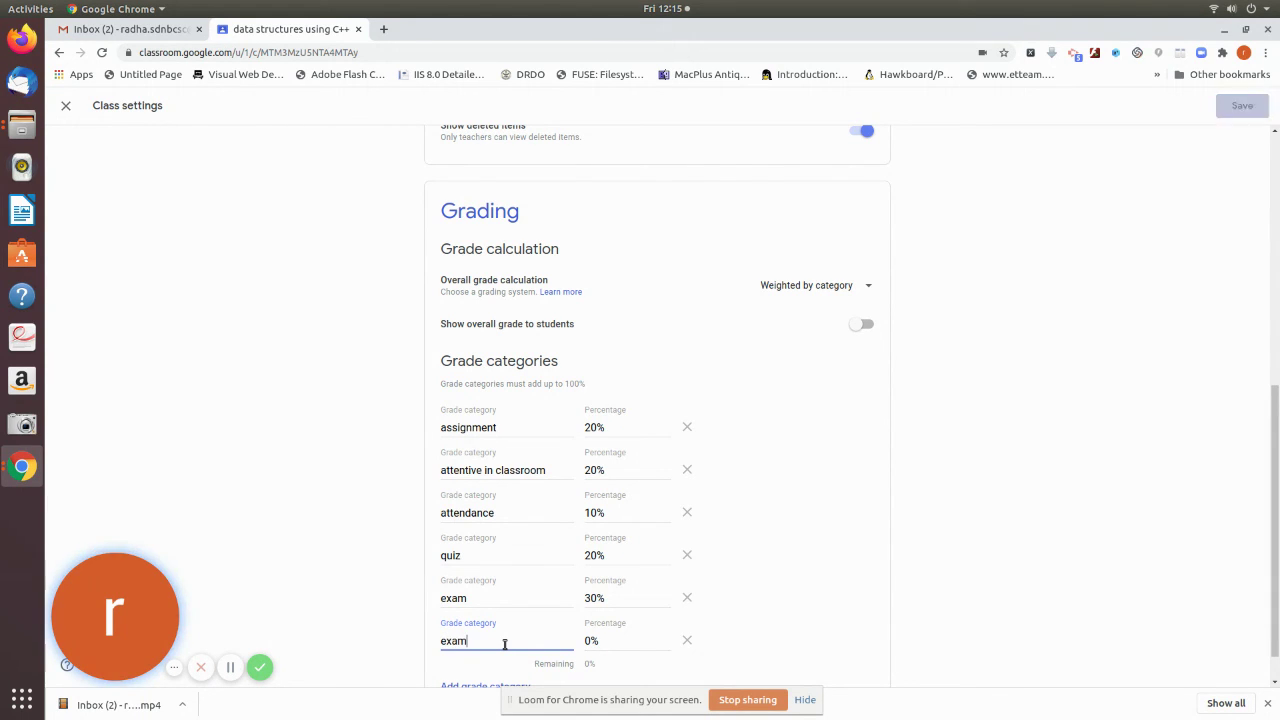
{"action": "key", "text": "BackSpace"}
{"action": "key", "text": "BackSpace"}
{"action": "key", "text": "BackSpace"}
{"action": "key", "text": "BackSpace"}
{"action": "type", "text": "attitude"}
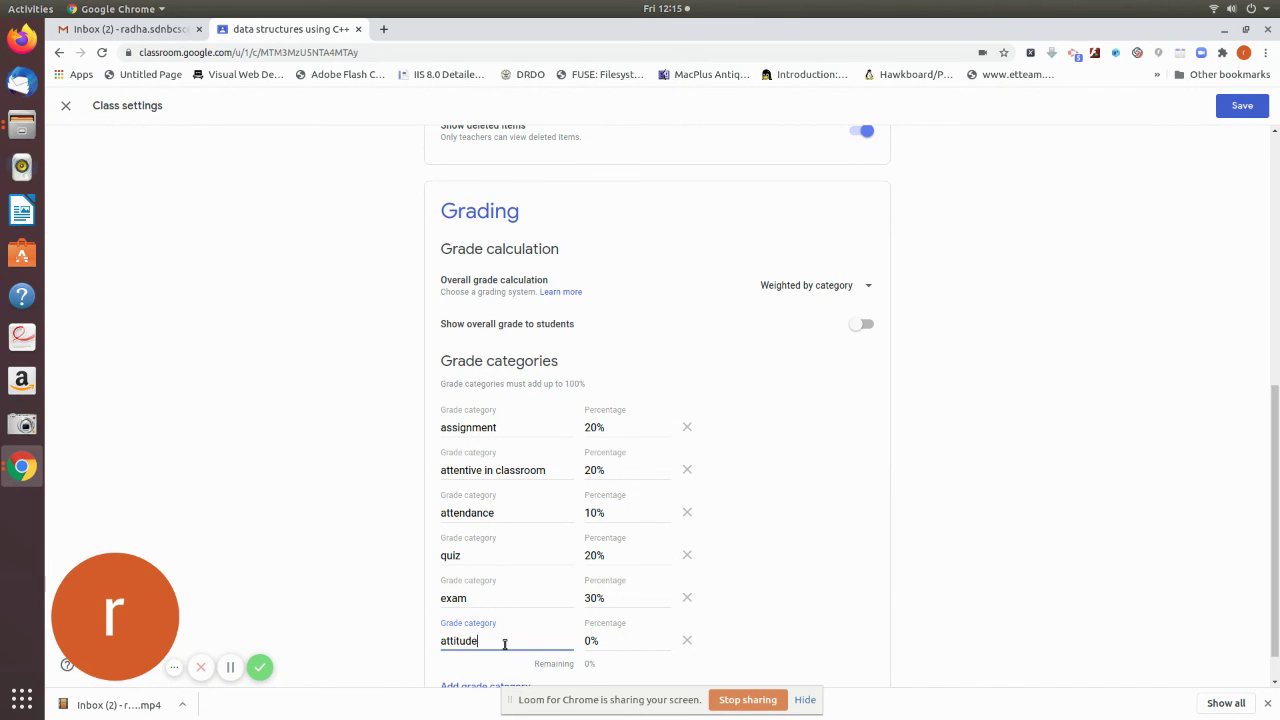
{"action": "left_click", "coordinate": [591, 641]}
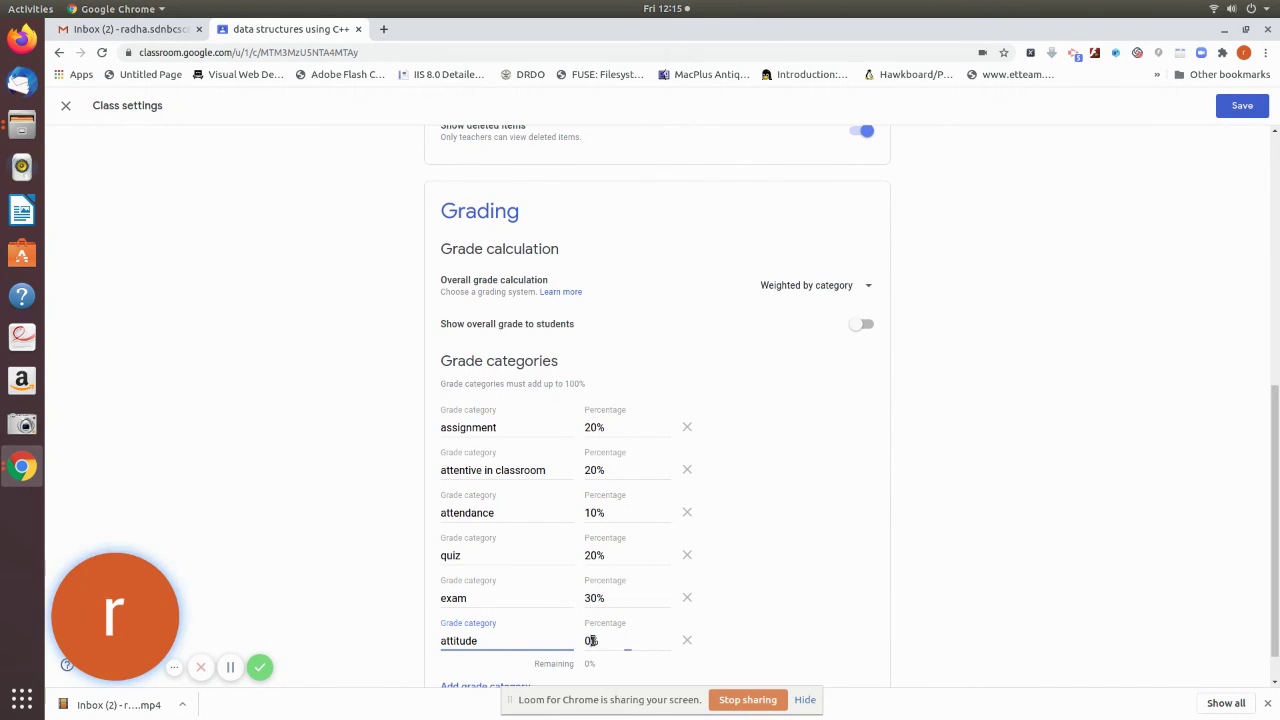
{"action": "key", "text": "BackSpace"}
{"action": "type", "text": "10"}
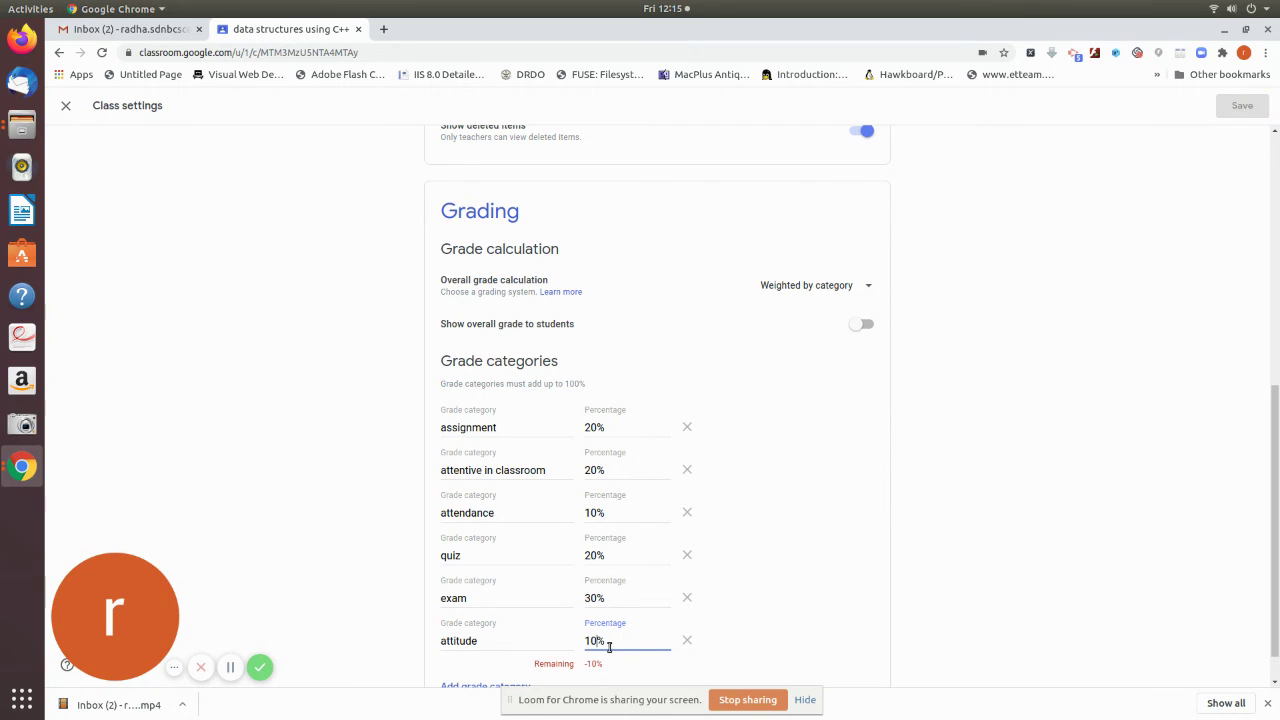
{"action": "left_click", "coordinate": [762, 654]}
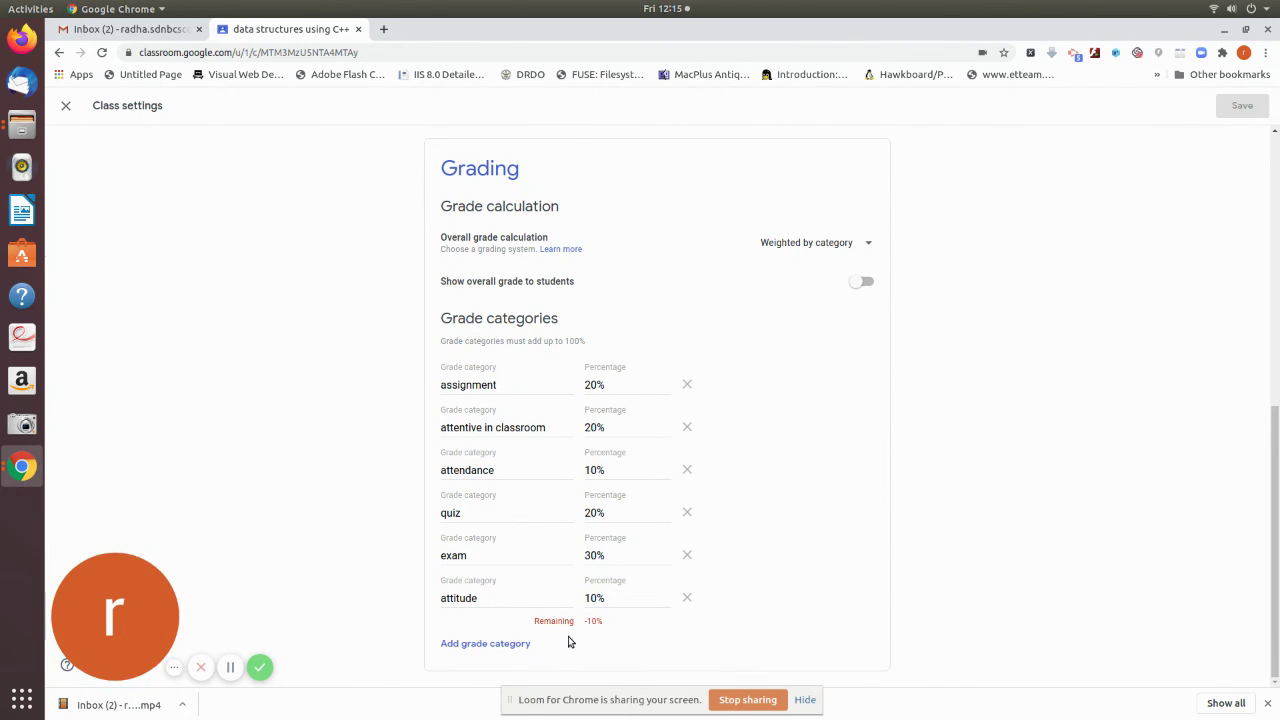
{"action": "left_click", "coordinate": [687, 598]}
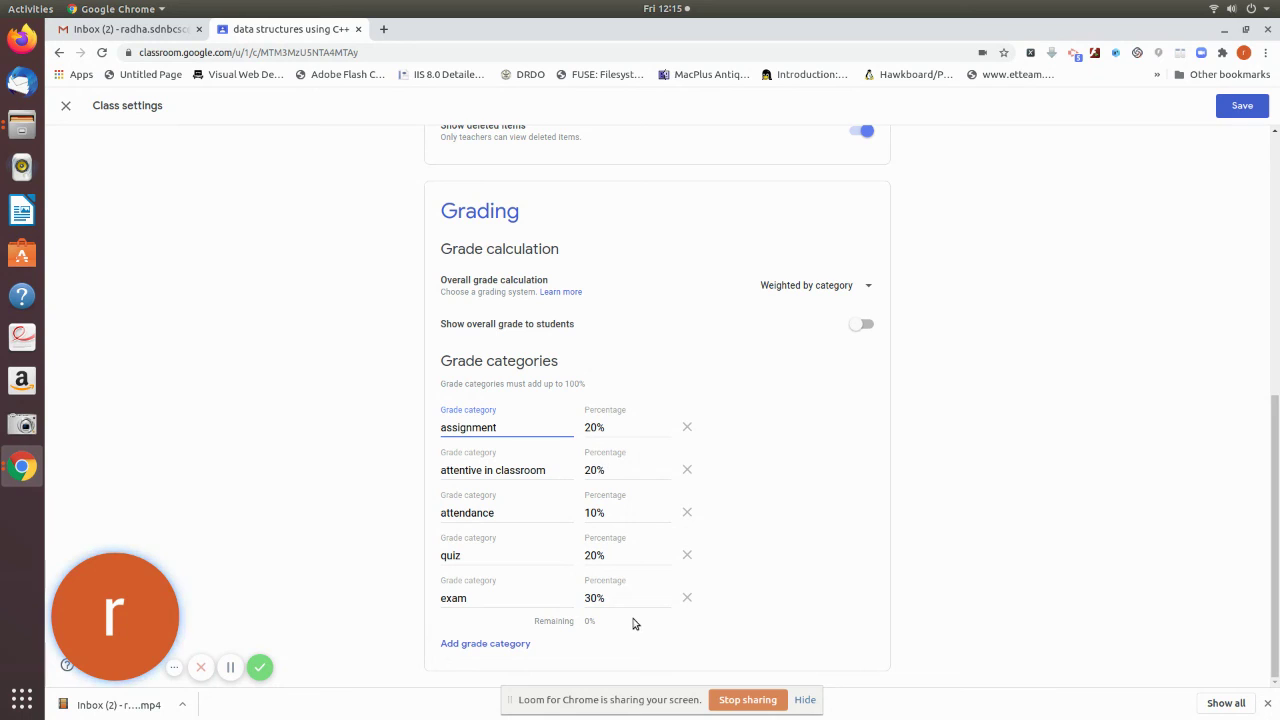
Step: Save the class settings with the weighted grade categories
{"action": "left_click", "coordinate": [826, 513]}
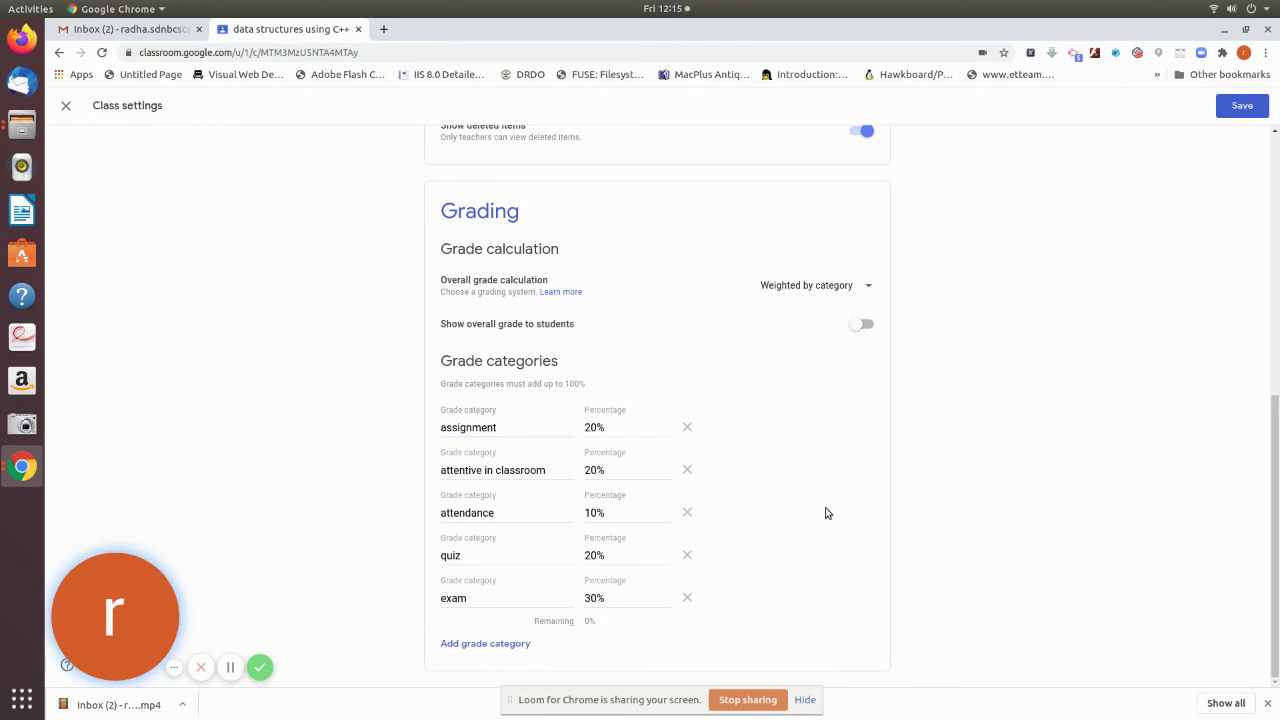
{"action": "left_click", "coordinate": [1243, 107]}
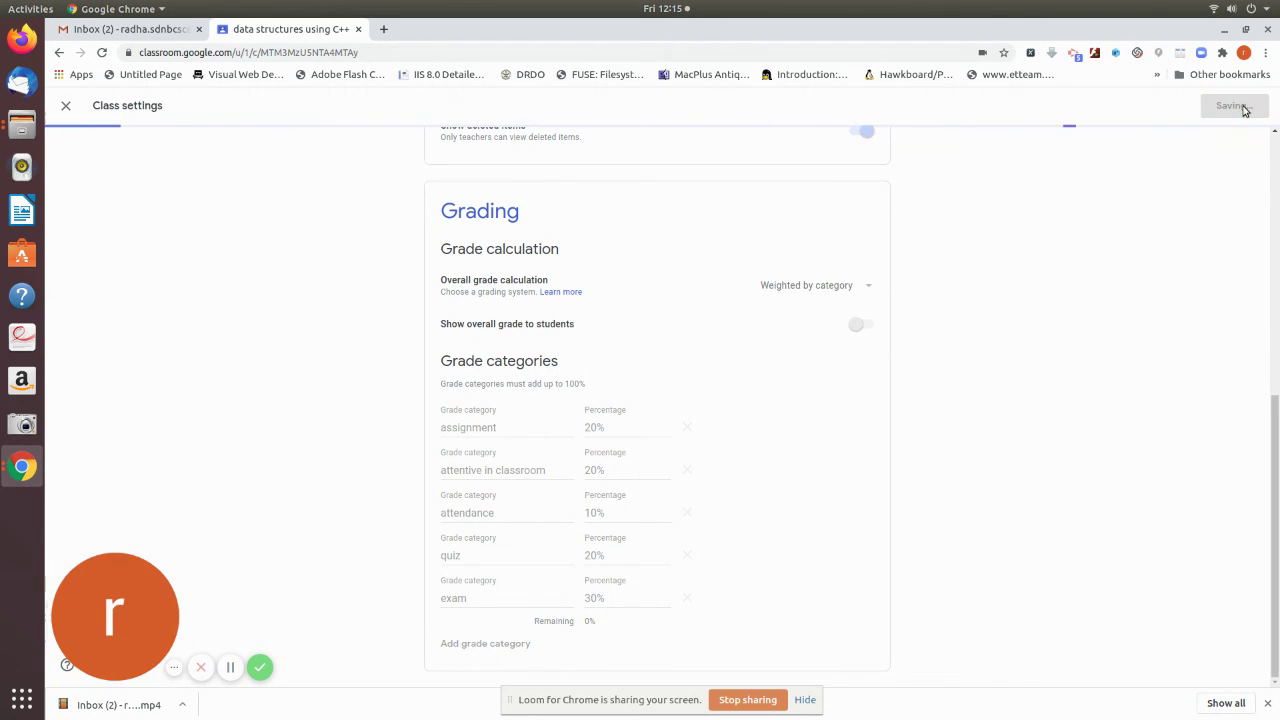